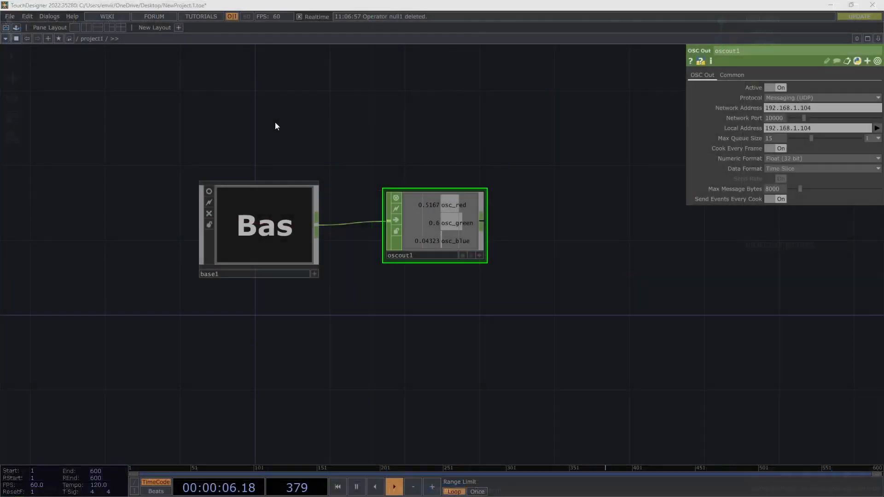
left_click_drag(427, 133, 392, 154)
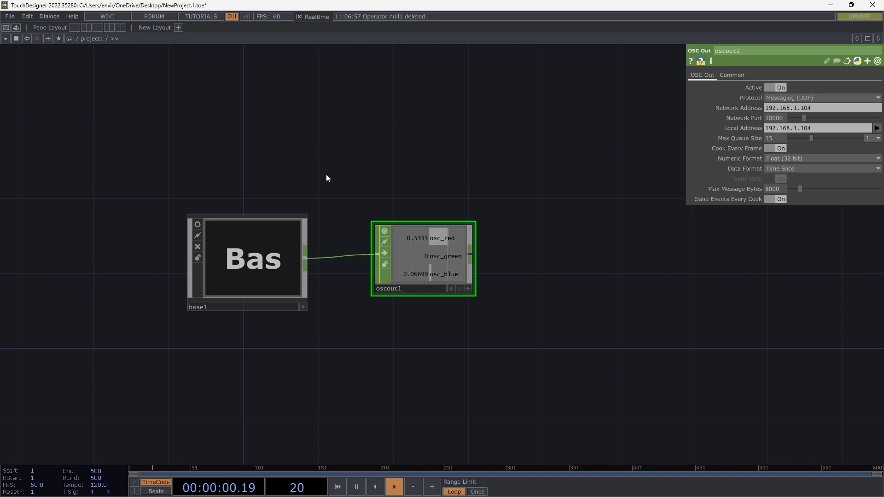
left_click_drag(372, 158, 389, 172)
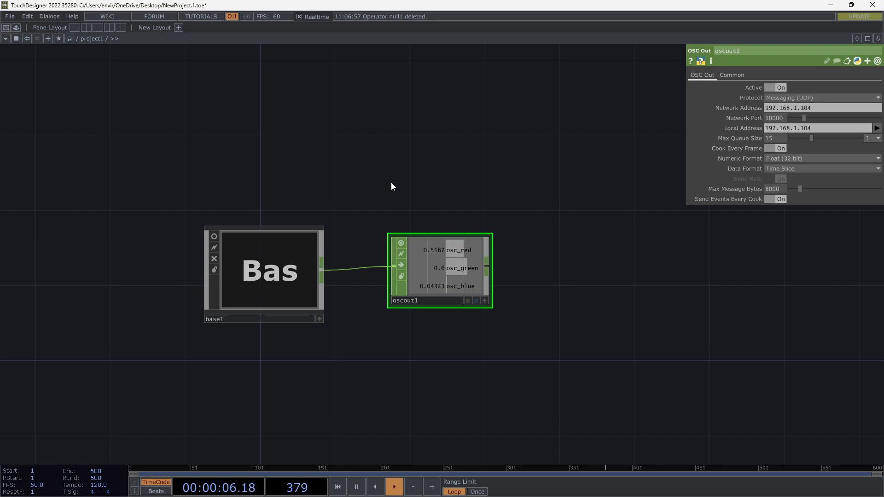
left_click_drag(396, 187, 407, 197)
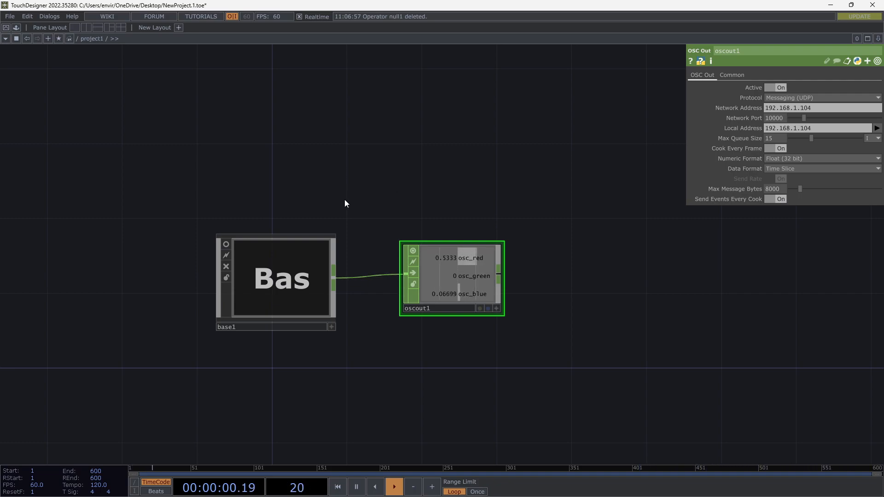
left_click_drag(307, 198, 313, 187)
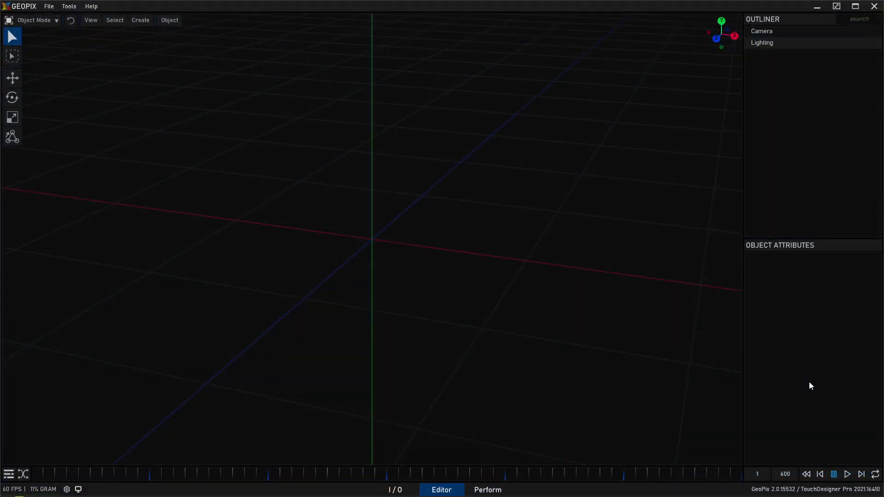
Create a new Fixture object in the GeoPix editor scene.
left_click_drag(394, 250, 411, 242)
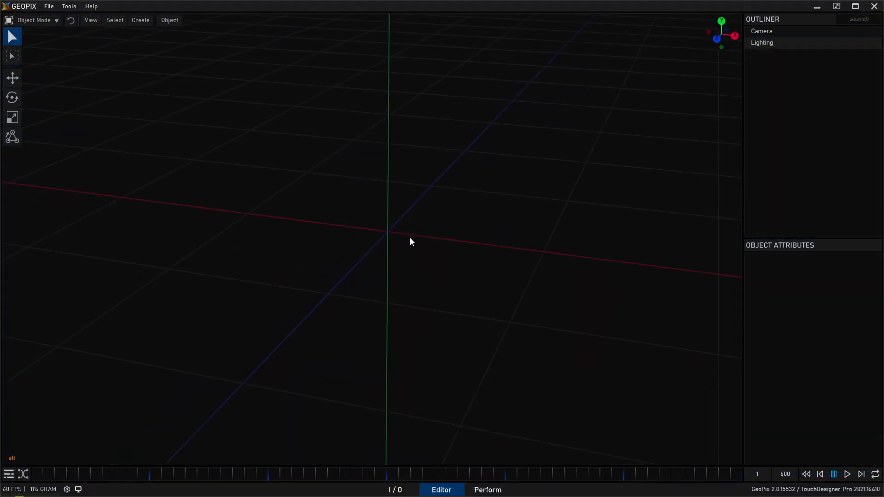
left_click(145, 20)
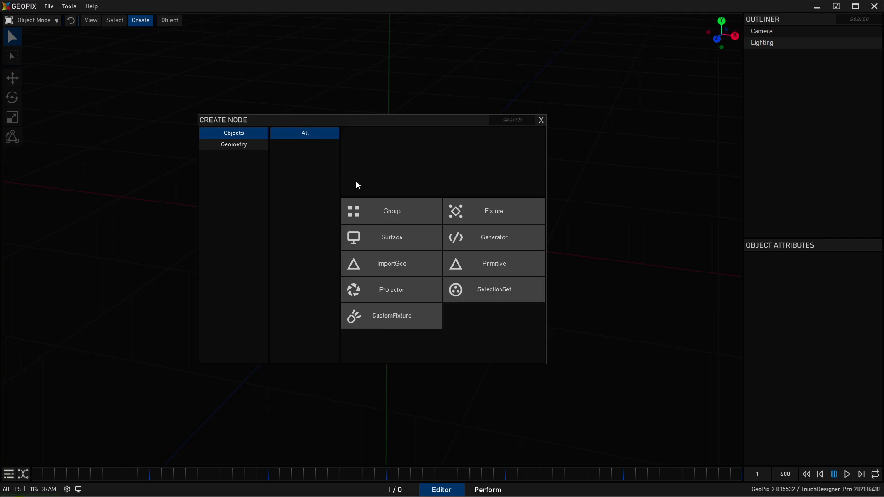
left_click(487, 215)
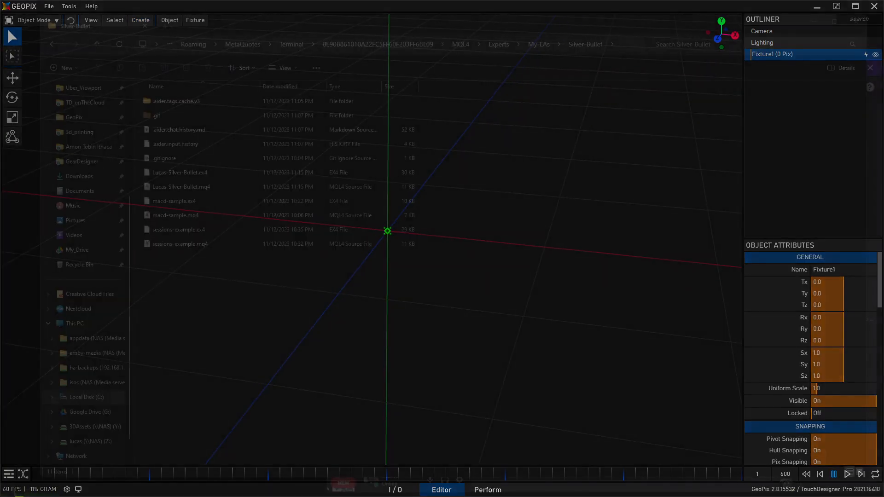
Switch the fixture to Hull Mode and add a hull point at the scene origin with the Hull Add tool.
left_click(32, 20)
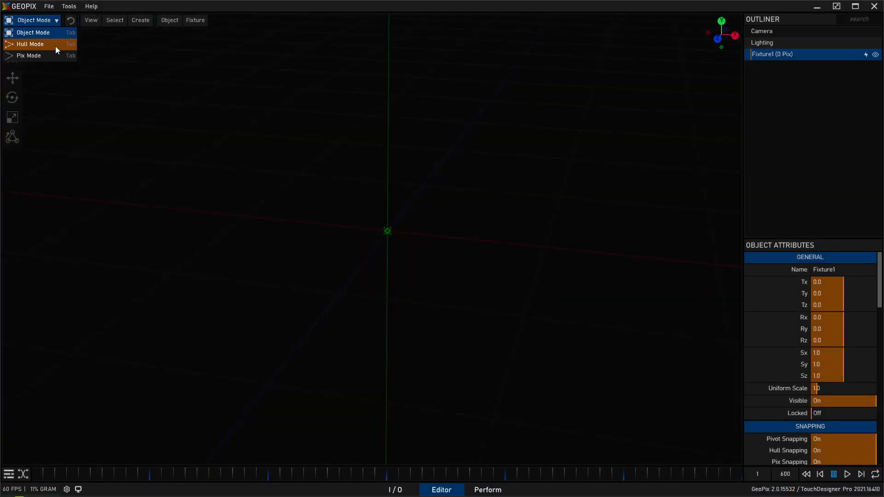
left_click(55, 45)
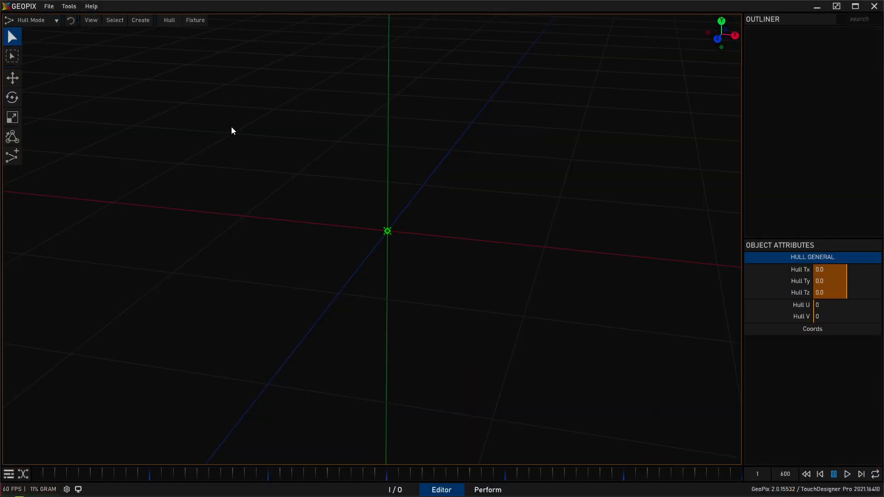
left_click_drag(433, 151, 432, 166)
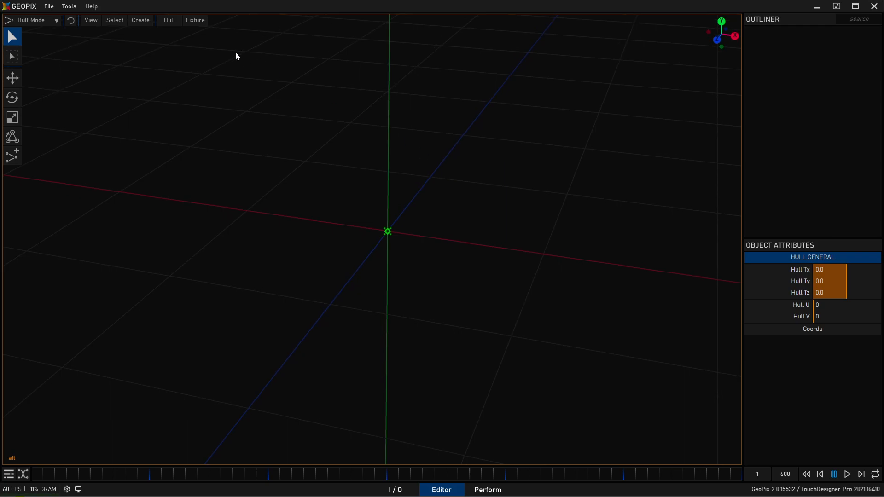
key("e")
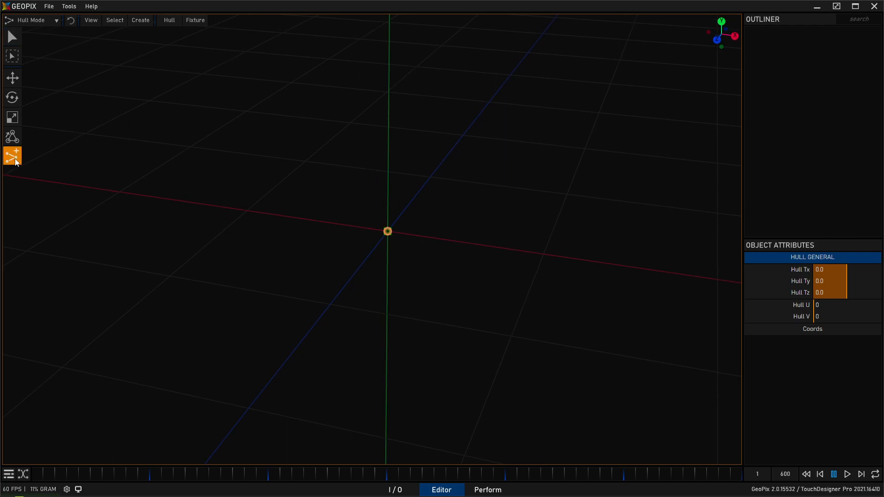
left_click(387, 233)
left_click_drag(301, 184, 314, 174)
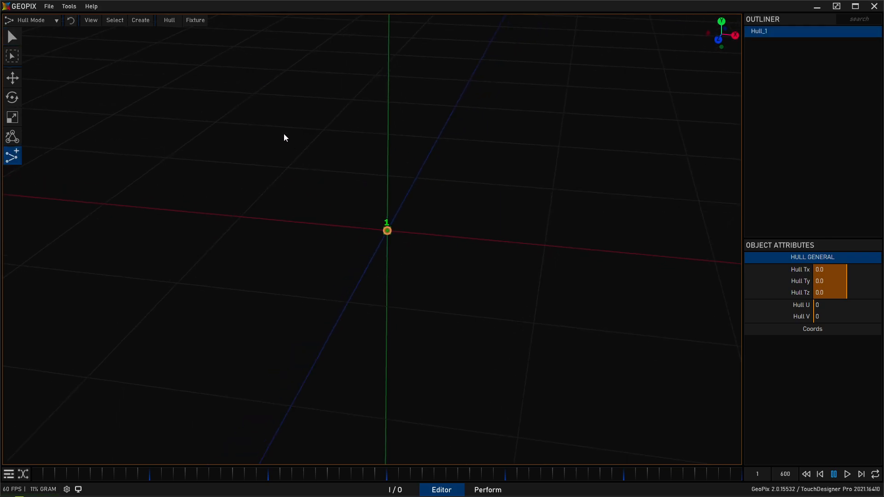
Create a generator from the selected hull and set its X Count and Y Count to 32.
left_click(169, 20)
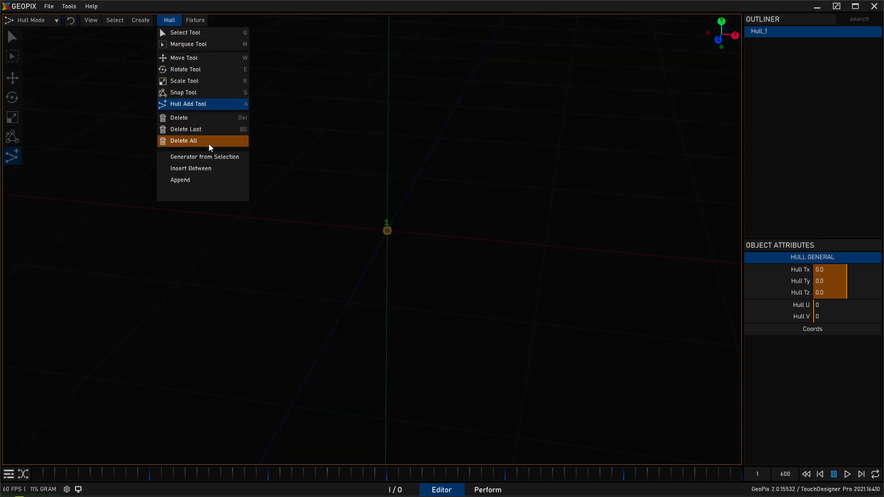
left_click(213, 157)
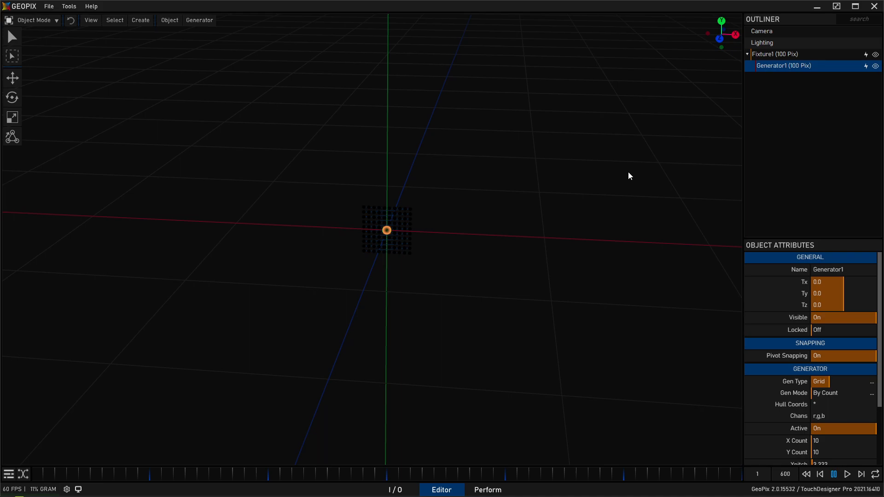
scroll(784, 350, "down", 3)
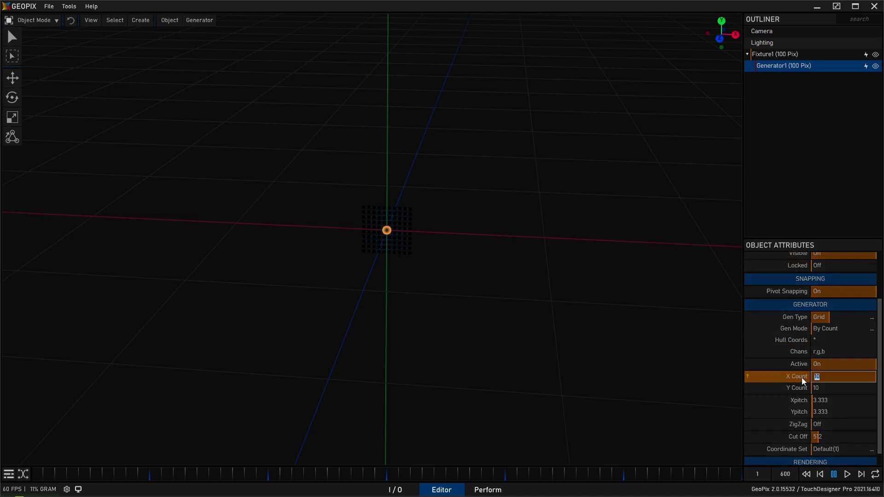
left_click(825, 378)
type("32")
key("Return")
left_click(824, 388)
type("32")
key("Return")
Set the generator's Xpitch and Ypitch to 6 and its Cut Off to 1024.
left_click(819, 400)
type("6")
key("Return")
left_click(820, 413)
type("6")
key("Return")
scroll(807, 427, "down", 1)
left_click(843, 422)
type("1024")
key("Return")
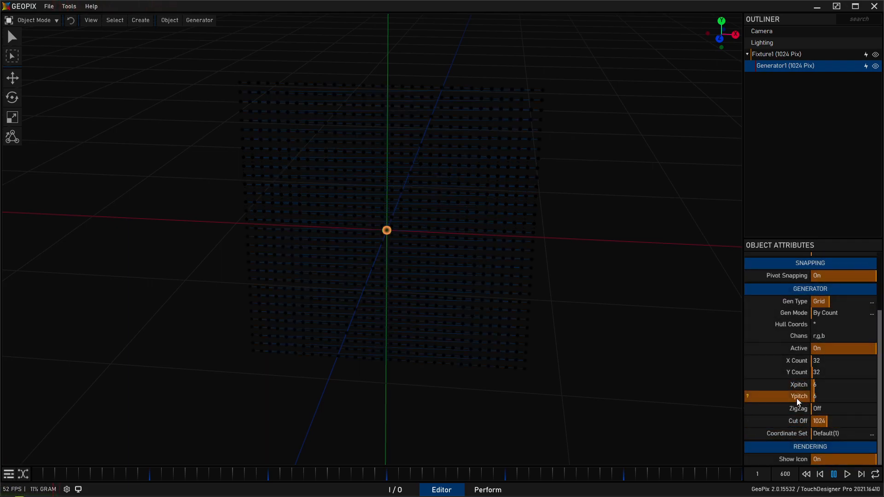
Hide Generator1 in the scene and select Fixture1.
left_click_drag(532, 277, 484, 215, "alt")
left_click(876, 67)
left_click(813, 54)
left_click_drag(489, 176, 375, 164, "alt")
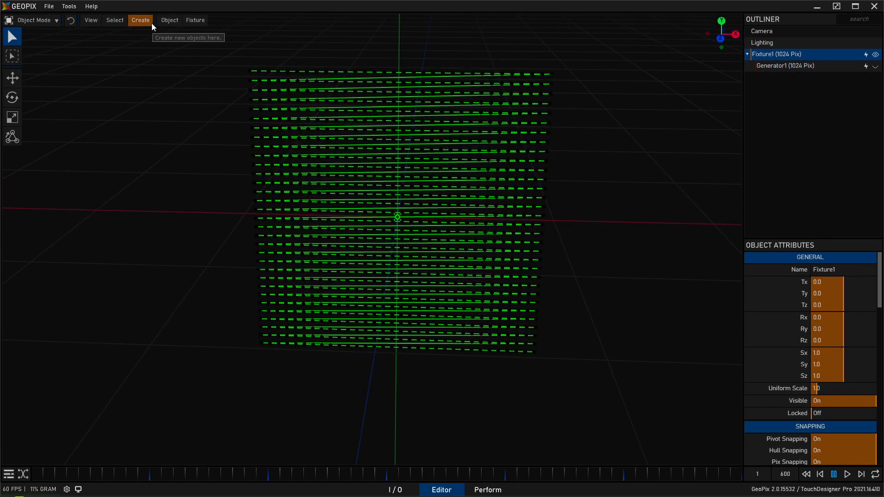
Create a Projector object and move it forward along Z to about 111 in front of the pixel grid.
left_click(151, 23)
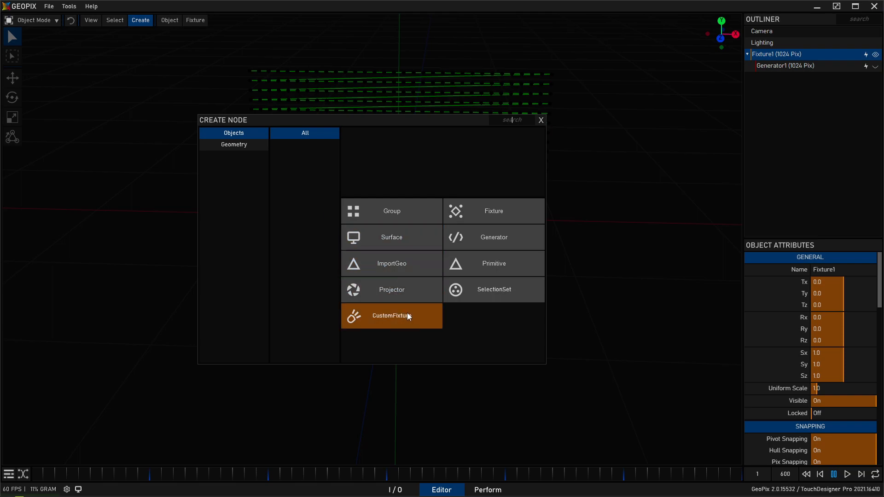
left_click(411, 292)
left_click_drag(235, 205, 360, 203, "alt")
key("w")
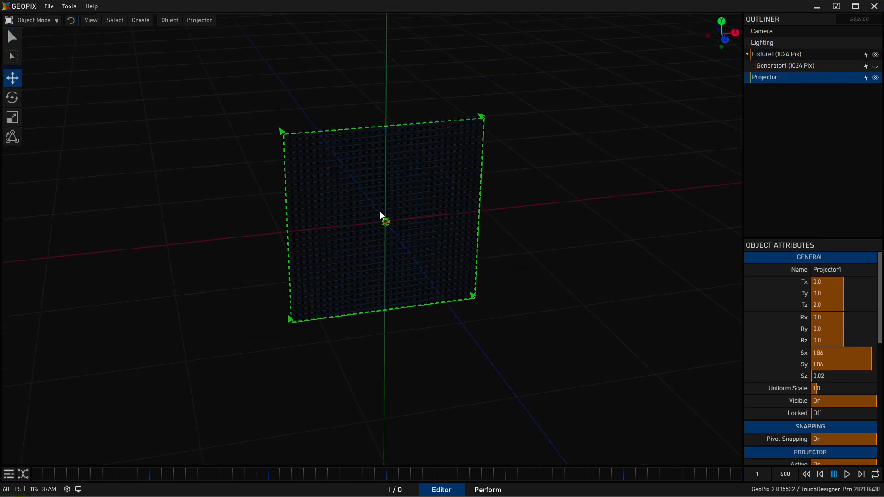
left_click_drag(396, 236, 456, 279)
Scale the projector up to about 2.05 in X and Y, and hide it in the scene.
key("r")
left_click_drag(454, 237, 519, 239)
key("q")
left_click(876, 78)
scroll(782, 369, "down", 4)
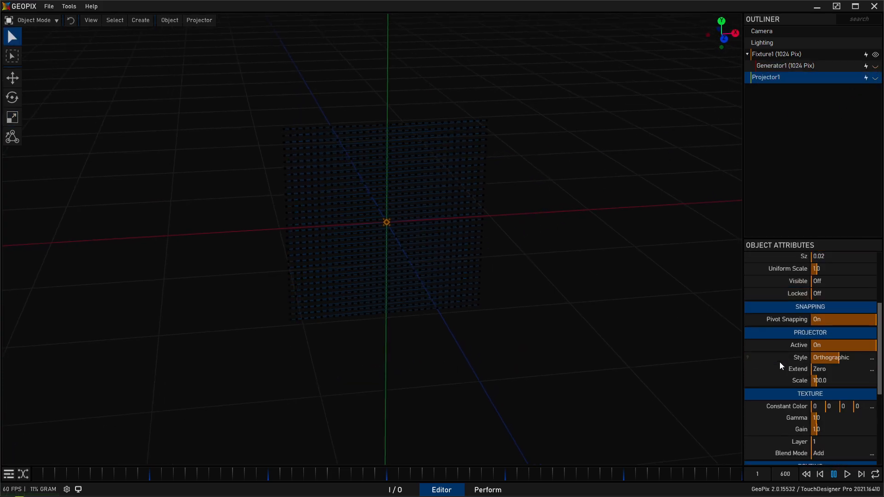
left_click_drag(817, 352, 836, 352)
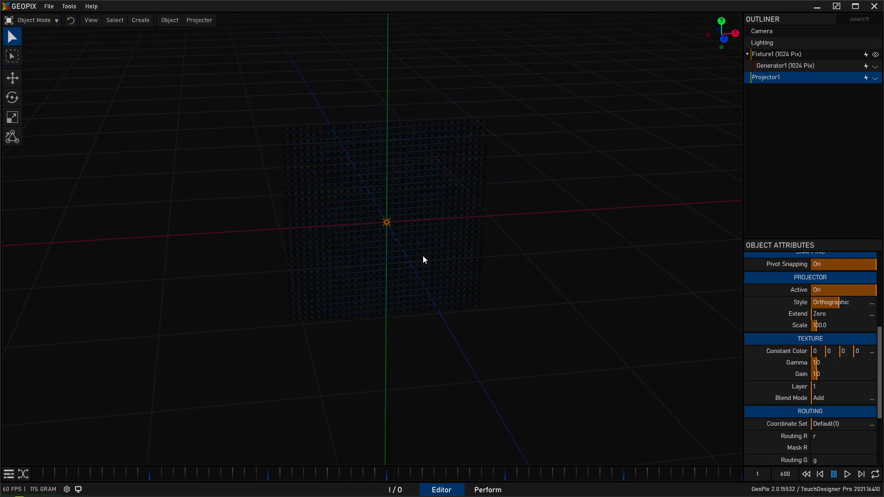
left_click_drag(375, 177, 452, 162)
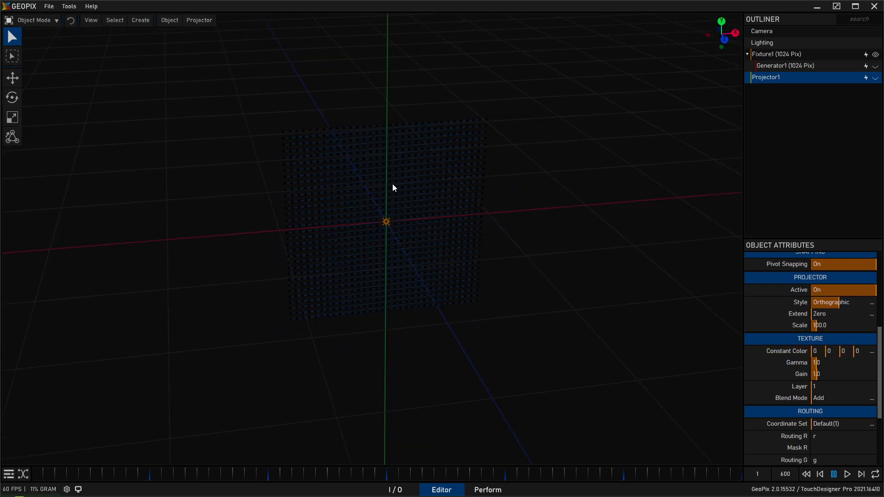
left_click_drag(393, 196, 424, 200)
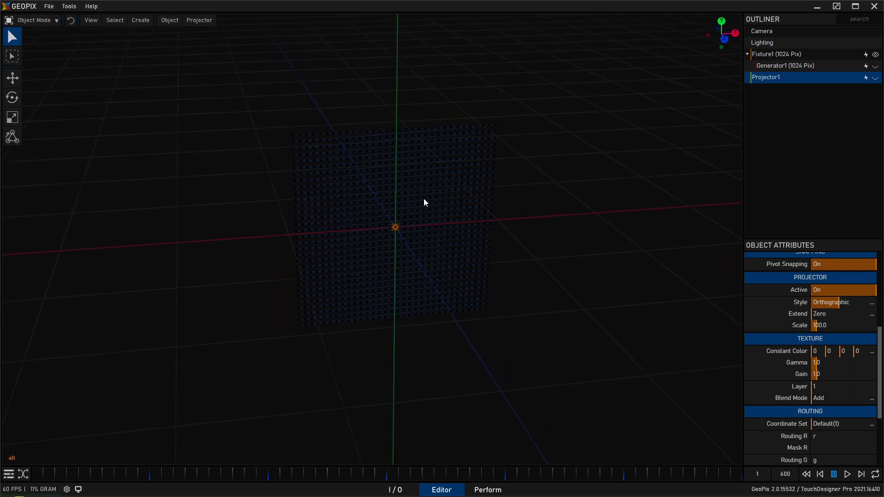
Create a Macro node in the I/O graph and connect its output to Projector1.
left_click(405, 492)
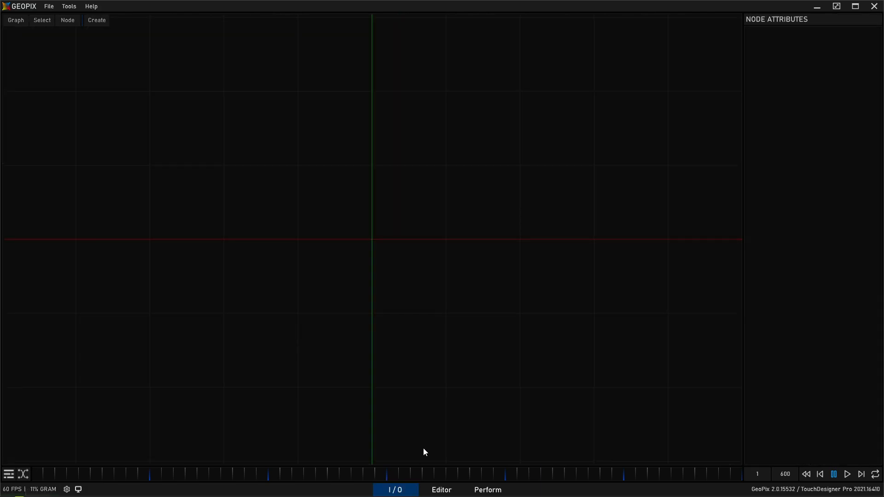
left_click(97, 20)
left_click(268, 134)
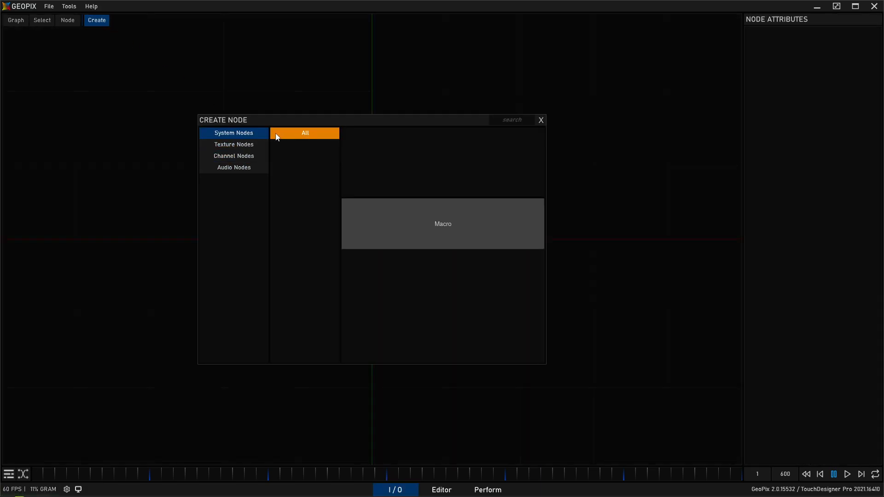
left_click(422, 227)
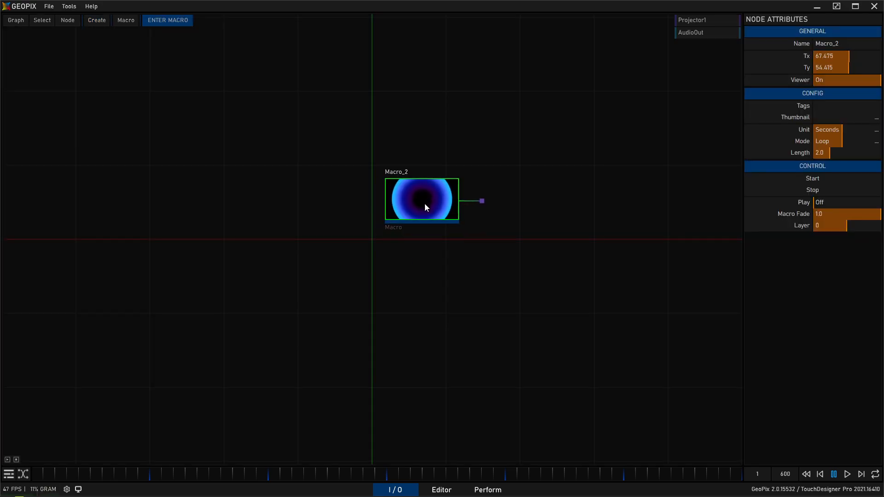
left_click_drag(484, 206, 690, 21)
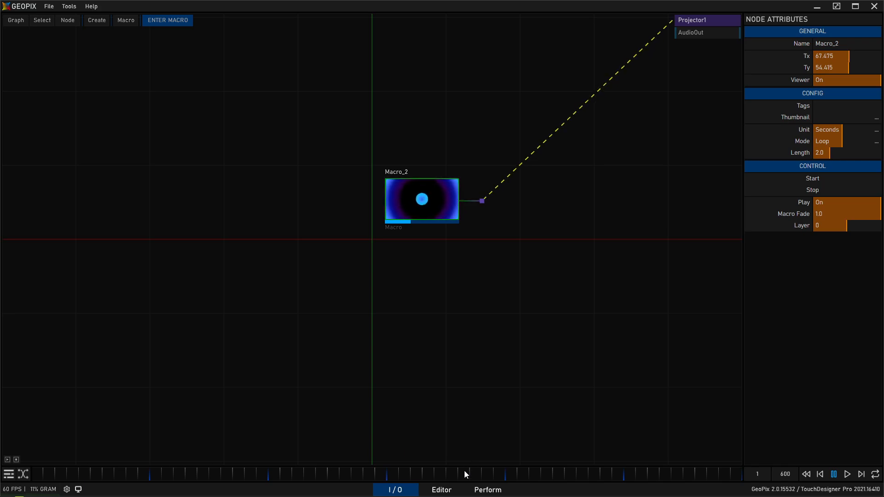
View the macro's projection on the fixture's pixel grid in the Editor.
left_click(451, 490)
left_click_drag(407, 183, 573, 251)
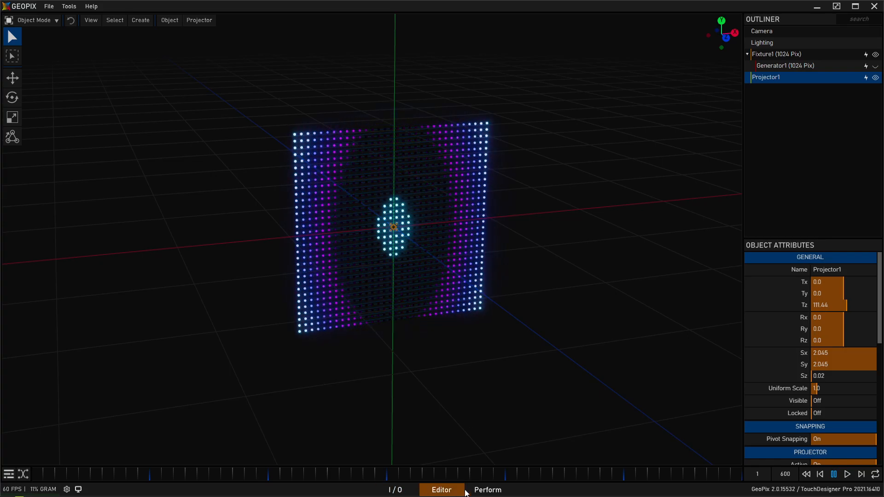
Add a Viz system widget to the Perform canvas and place it at position 10, 2 with size 4 by 4.
left_click(483, 492)
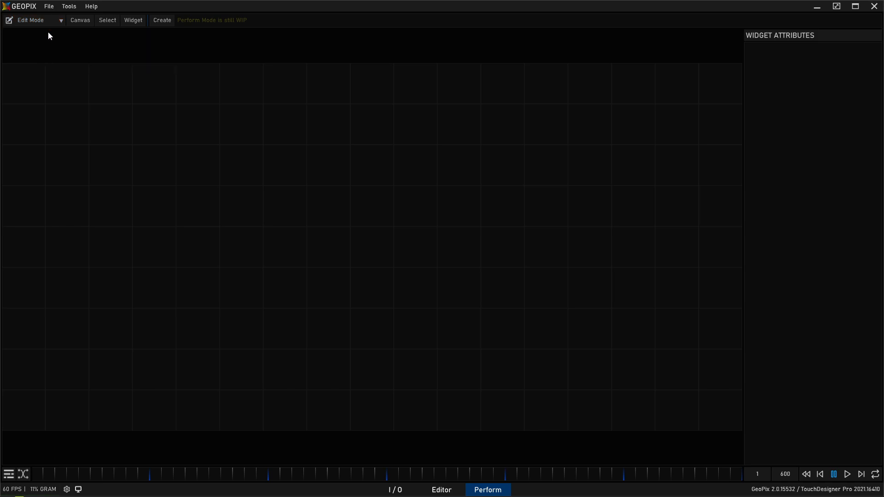
left_click(169, 25)
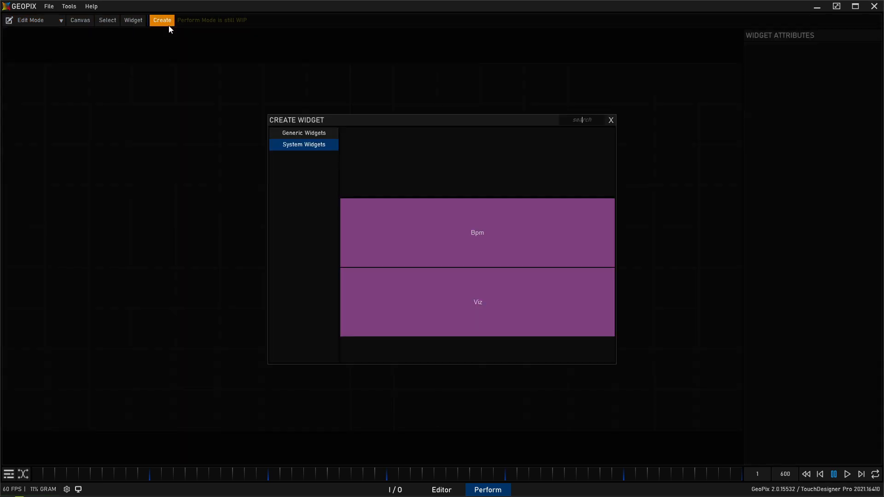
left_click(379, 212)
left_click_drag(72, 378, 608, 146)
left_click_drag(538, 200, 526, 235)
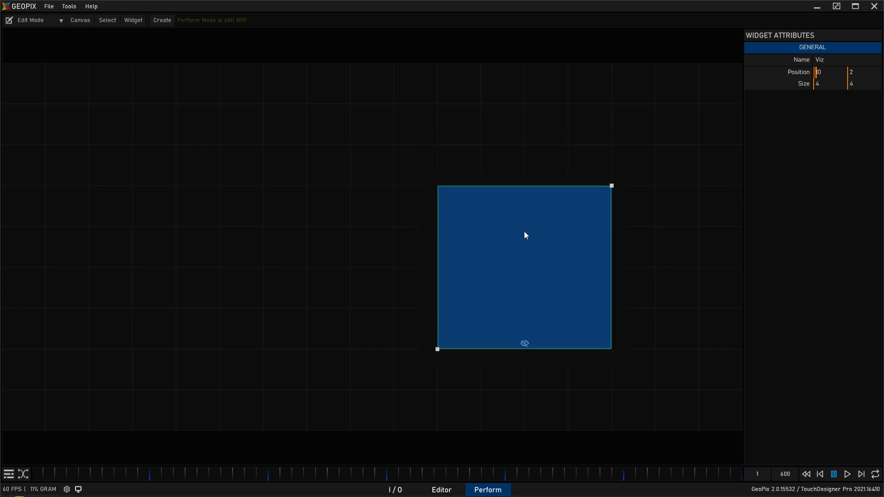
Turn on the Viz widget's scene display in Perform Mode, and return to Edit Mode.
left_click(44, 20)
left_click(42, 43)
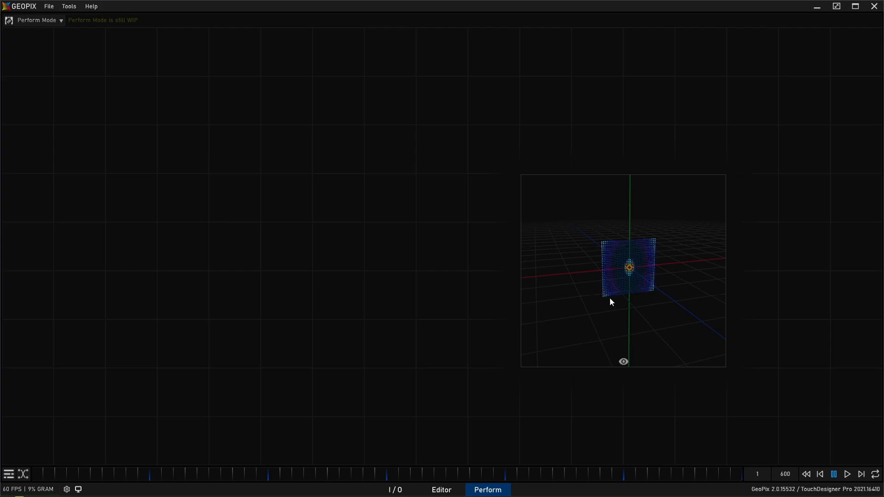
left_click(38, 20)
left_click(45, 33)
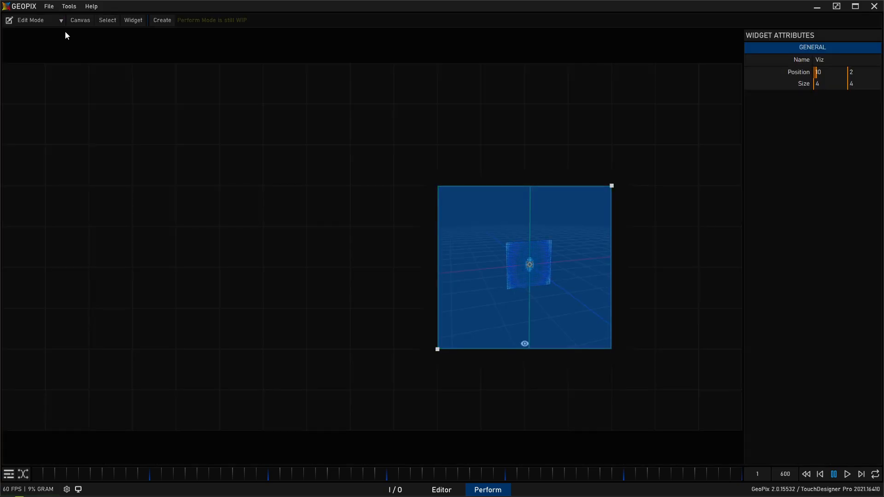
Add three generic VerticalSlider widgets of size 1 by 3 side by side on the Perform canvas, at positions 6, 2, 7, 2 and 8, 2.
left_click(162, 20)
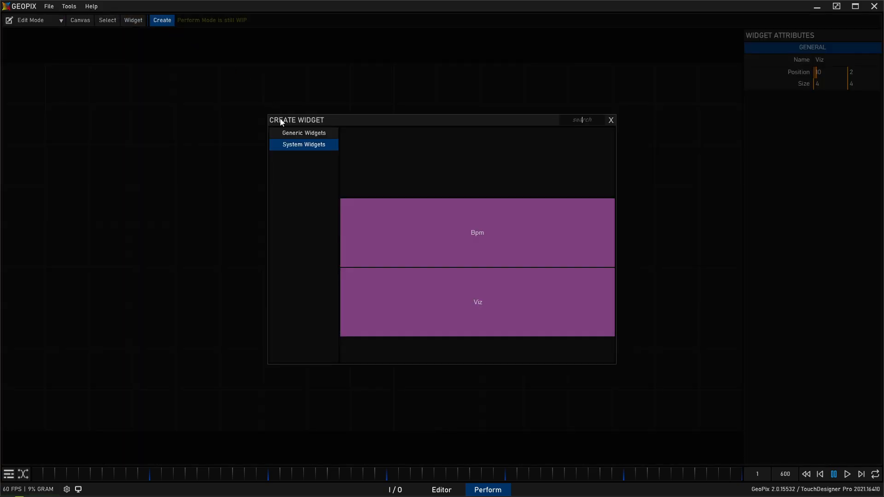
left_click(296, 133)
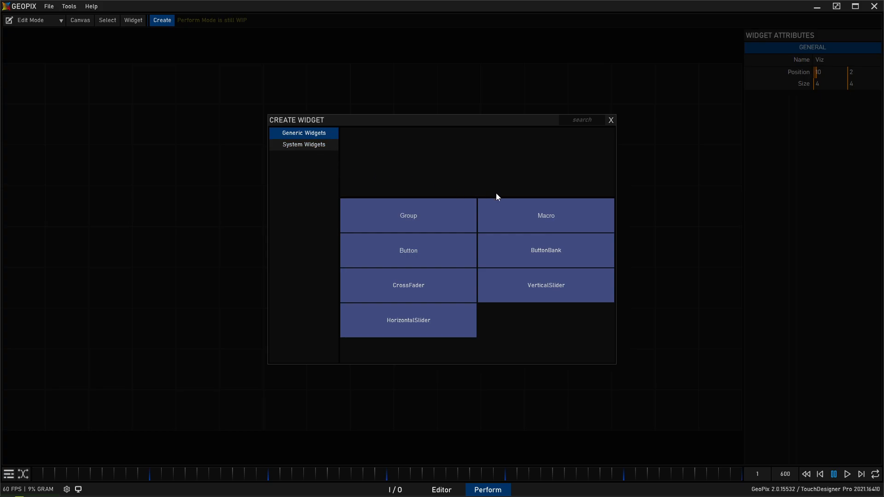
left_click(564, 289)
left_click_drag(633, 287, 376, 298)
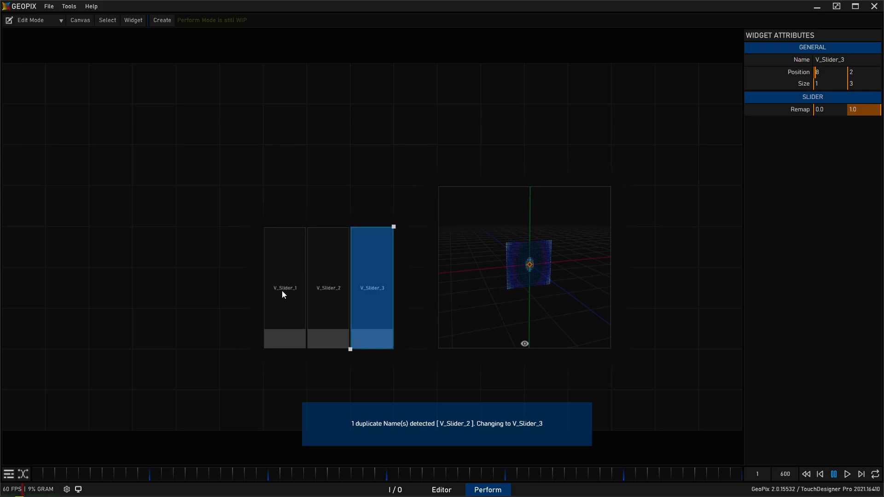
Rename the first vertical slider widget as V_red.
left_click(282, 291)
left_click(382, 289)
left_click(295, 285)
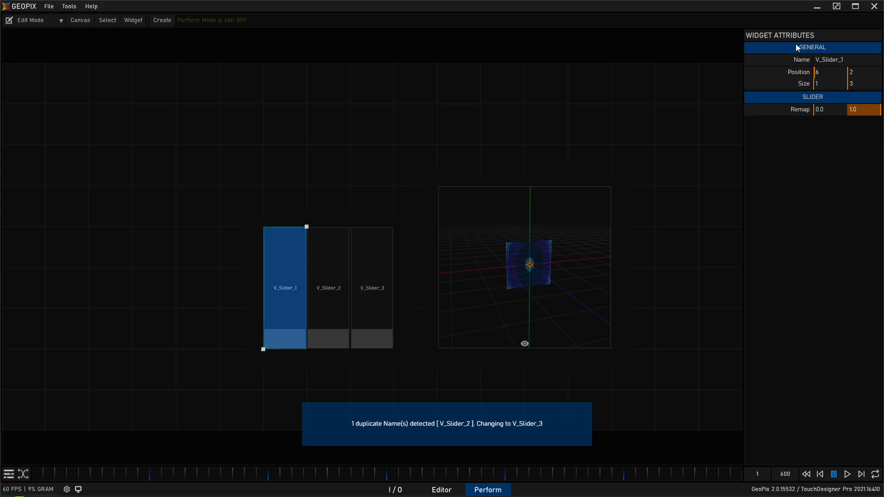
left_click(836, 60)
type("V_red")
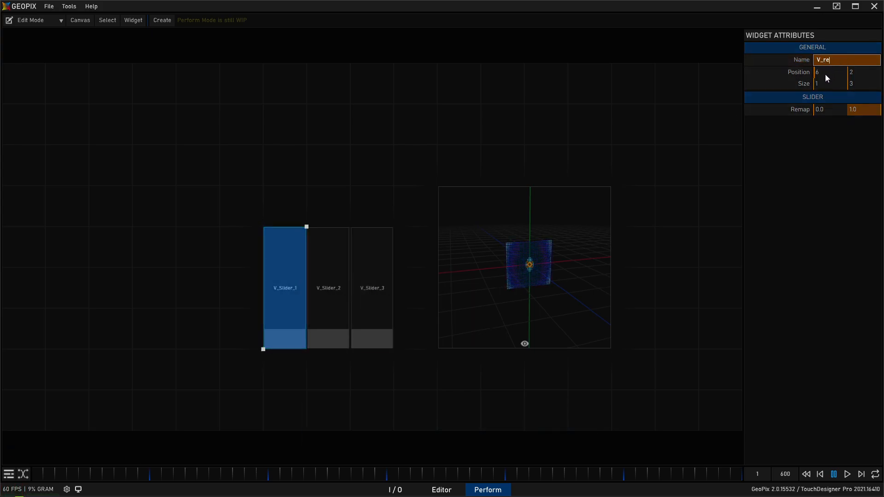
key("Return")
Rename the middle vertical slider widget as V_green.
left_click(372, 281)
left_click(330, 274)
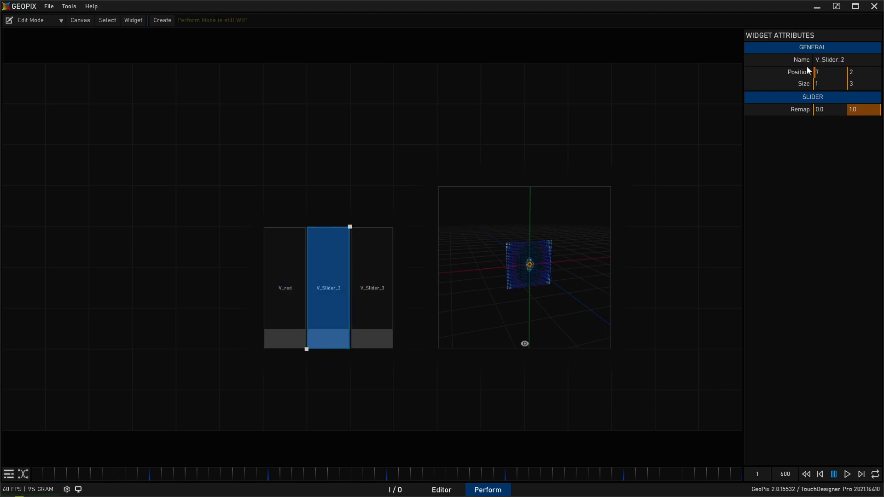
left_click(824, 60)
type("V_green")
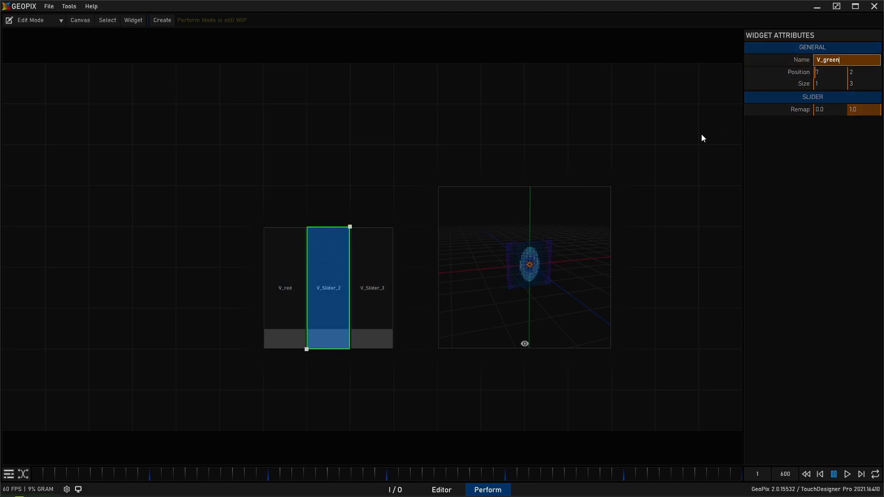
key("Return")
Rename the third vertical slider widget, nearest the Viz widget, as V_blue.
left_click(372, 282)
left_click(836, 60)
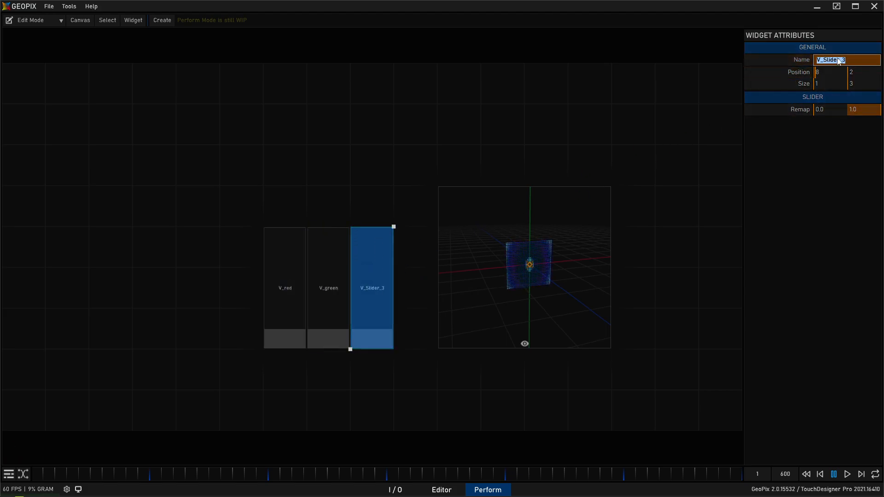
type("V_blue")
key("Return")
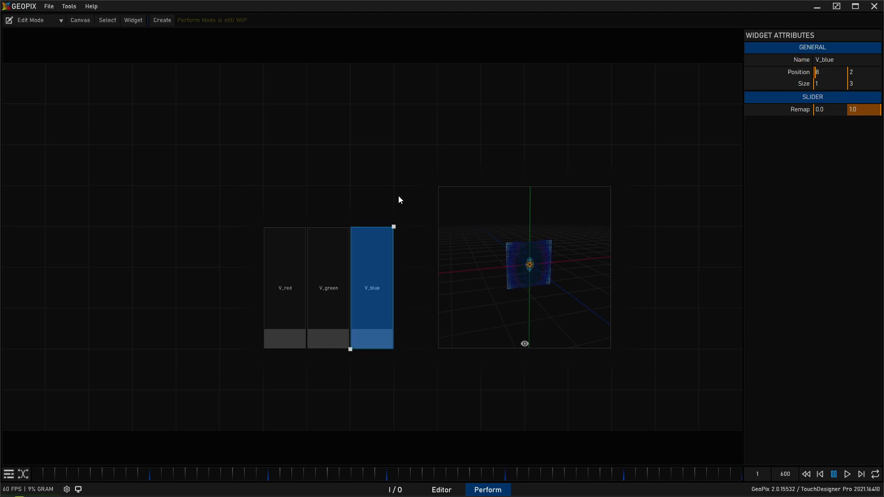
In Perform Mode, raise the V_red, V_green and V_blue sliders to different levels, and frame the pixel grid more closely for the Viz widget.
left_click(44, 20)
left_click(46, 41)
left_click_drag(335, 355, 338, 269)
left_click_drag(389, 356, 386, 318)
left_click_drag(442, 356, 452, 295)
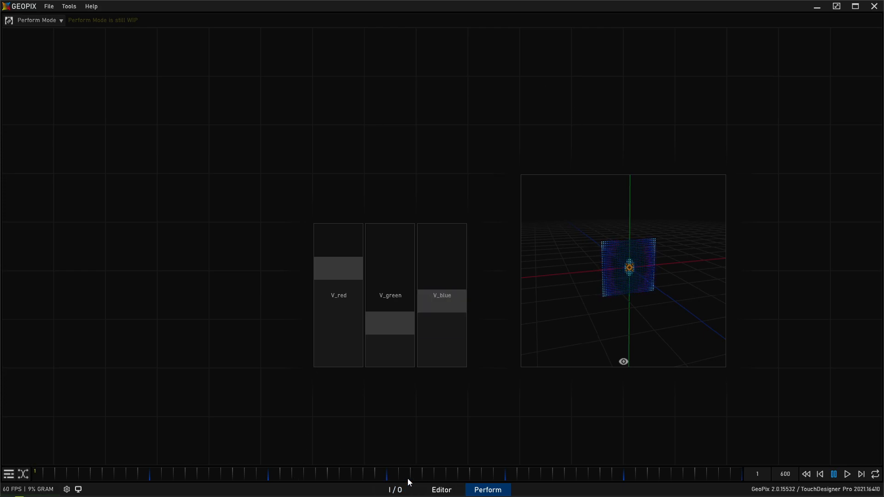
left_click(441, 490)
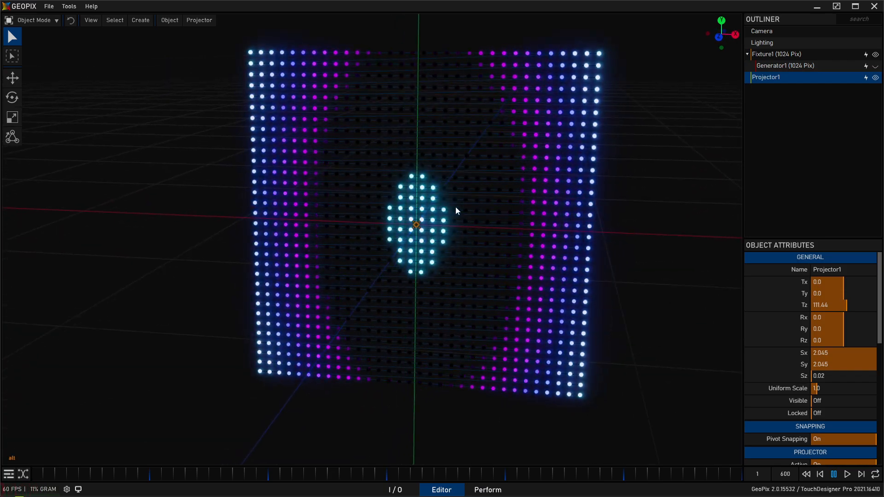
left_click(489, 491)
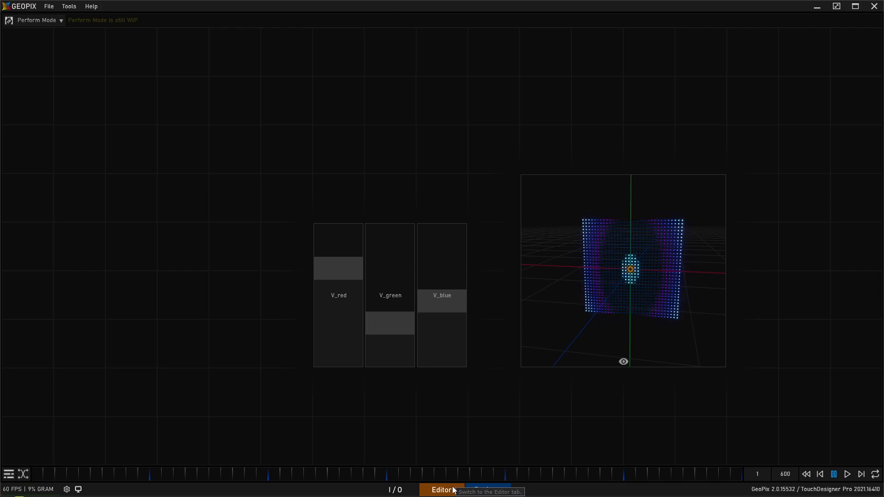
Enter the Macro_2 node in the I/O graph to edit its internal network.
left_click(411, 491)
left_click(411, 223)
left_click_drag(418, 194, 418, 197)
left_click_drag(273, 179, 344, 237)
left_click_drag(328, 203, 330, 217)
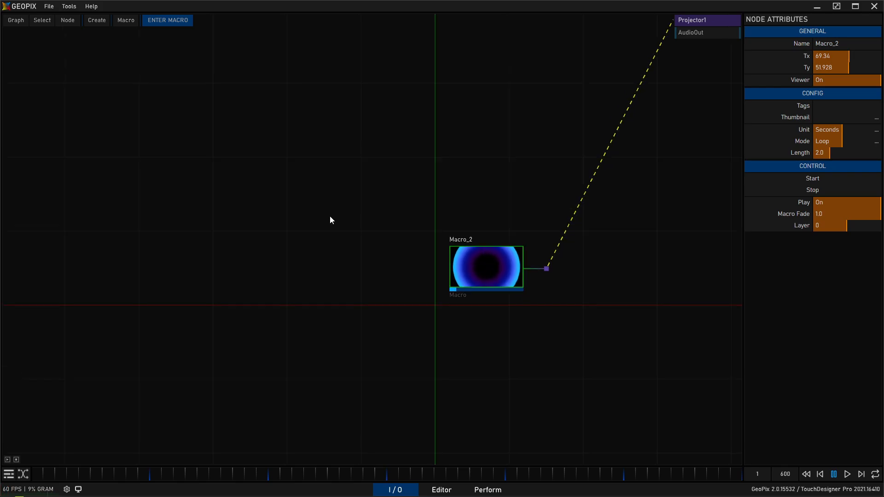
double_click(499, 271)
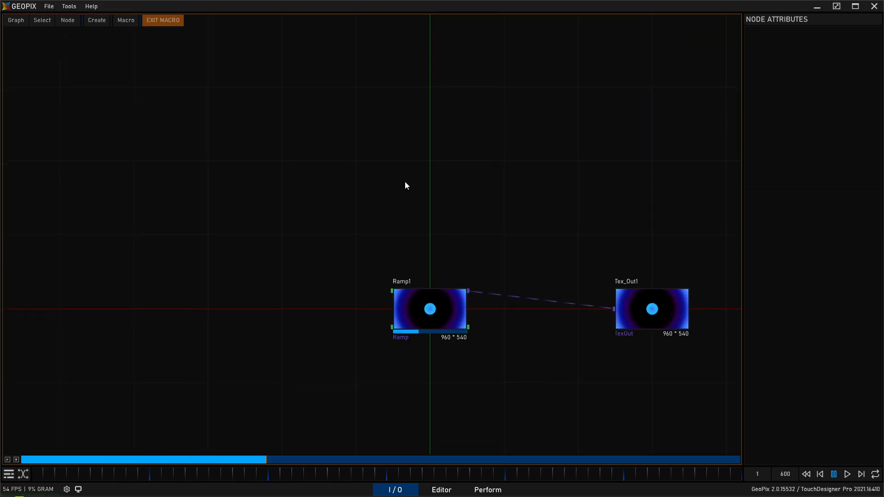
Move Ramp1 farther from Tex_Out1 and recolour its gradient to grayscale in the Ramp Editor.
left_click_drag(442, 278, 366, 286)
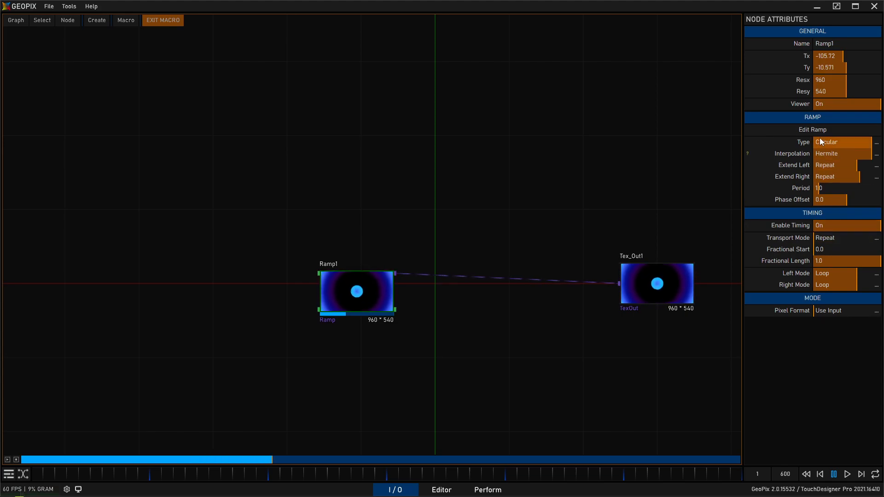
left_click(810, 130)
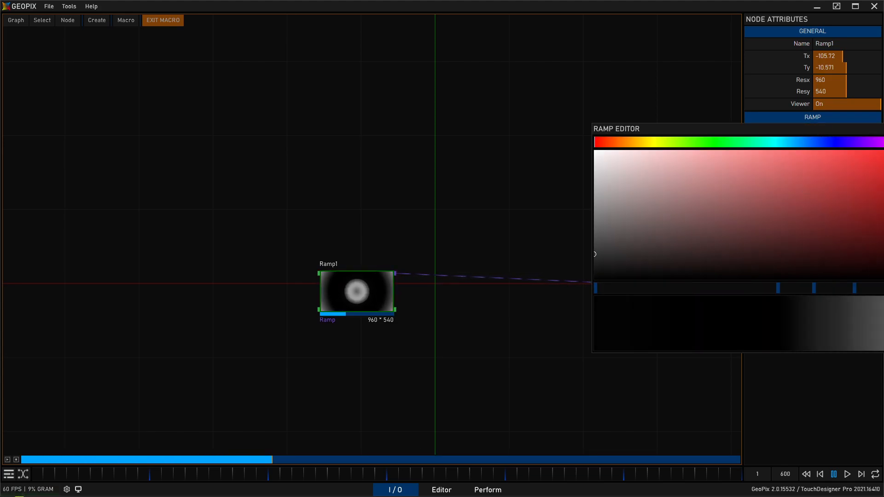
key("Escape")
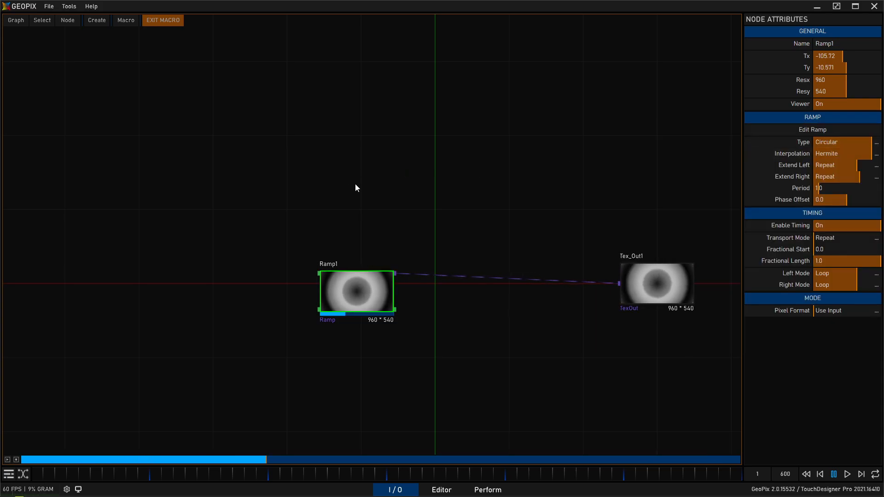
Create a Constant texture node and place it above Ramp1 inside the macro.
key("Tab")
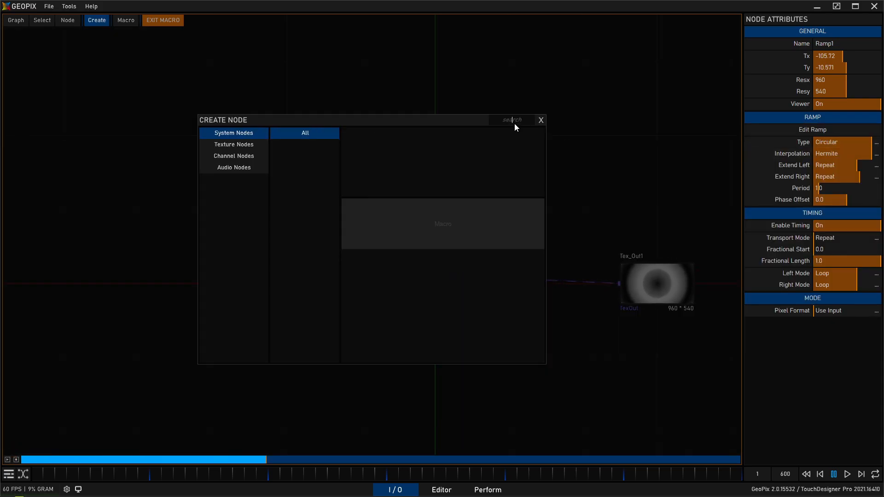
type("cons")
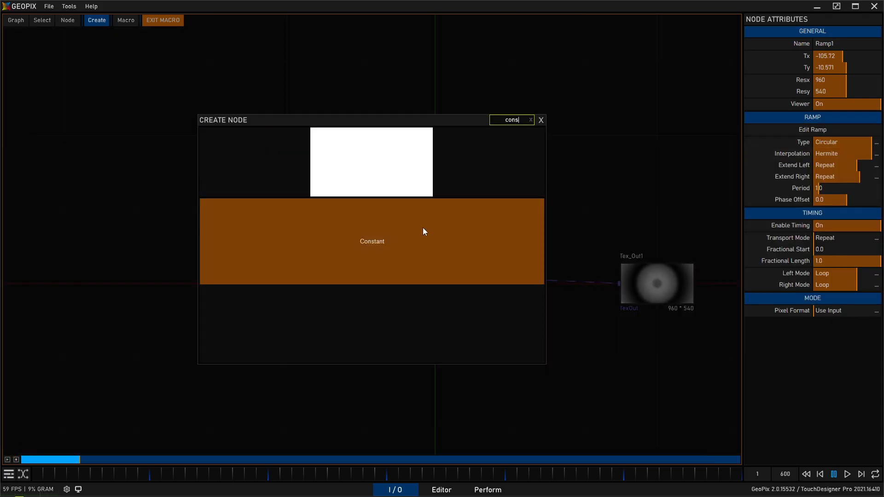
left_click(416, 253)
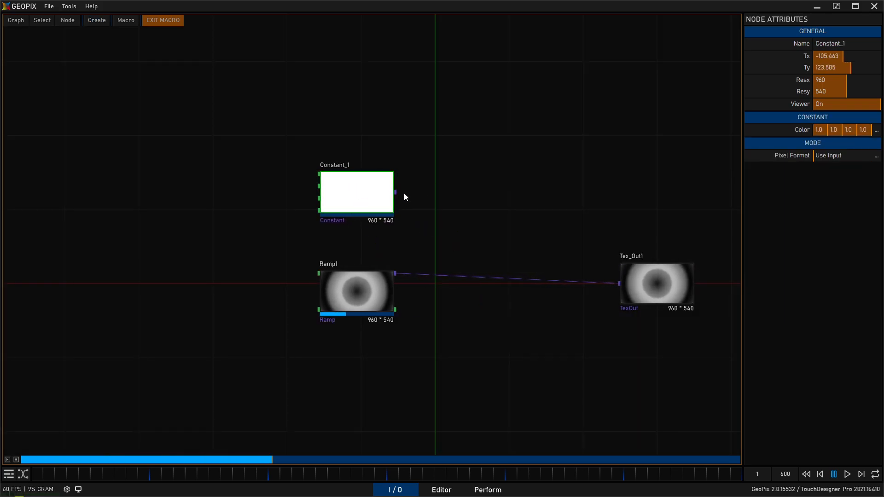
Try a red shade for Constant_1's color and return it to white.
left_click(822, 131)
left_click(859, 170)
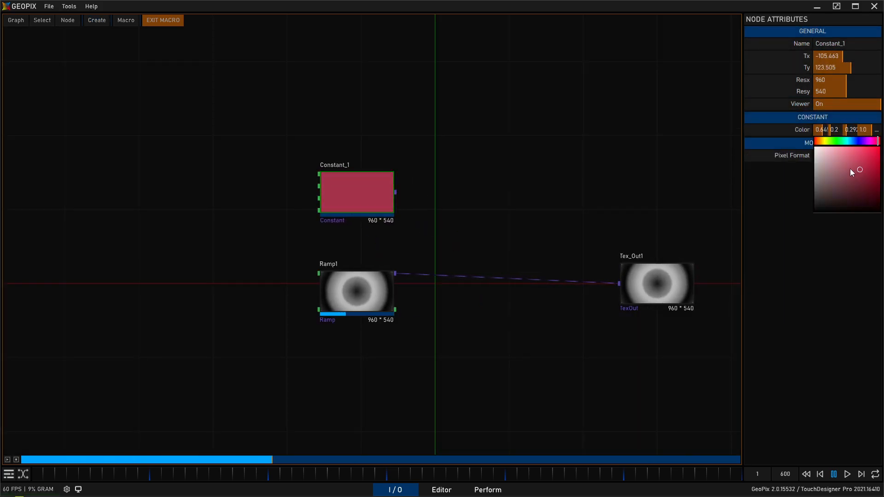
left_click_drag(831, 147, 812, 145)
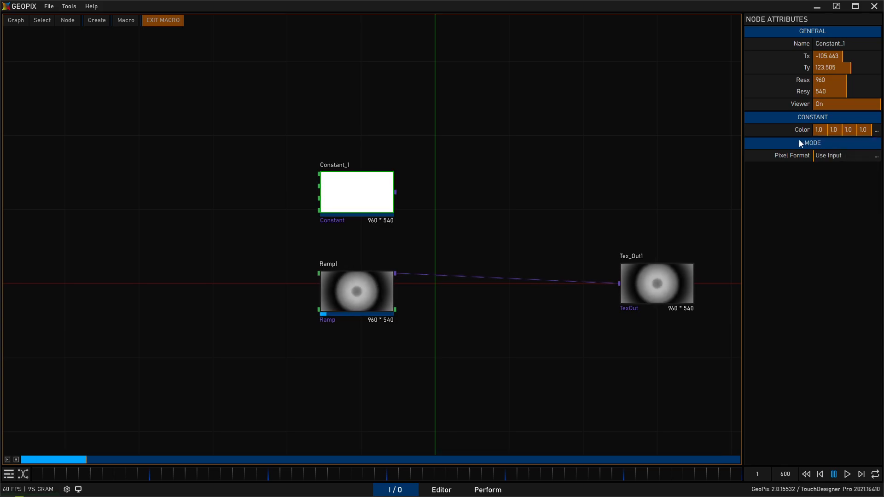
left_click(558, 116)
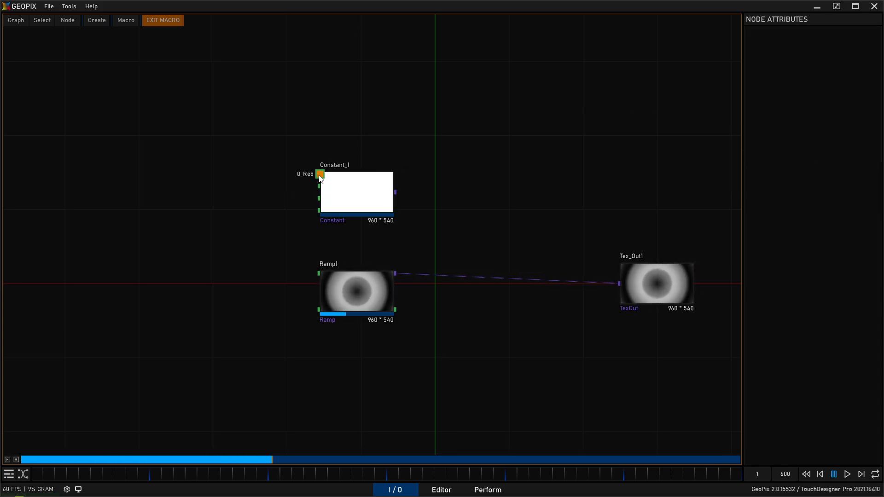
Move Tex_Out1 closer to Ramp1 and adjust Ramp1's placement beneath Constant_1.
mouse_move(371, 249)
left_mouse_down()
mouse_move(399, 241)
mouse_move(358, 239)
left_mouse_up()
left_click_drag(644, 274, 515, 285)
left_click_drag(446, 204, 588, 187)
left_click_drag(486, 273, 485, 275)
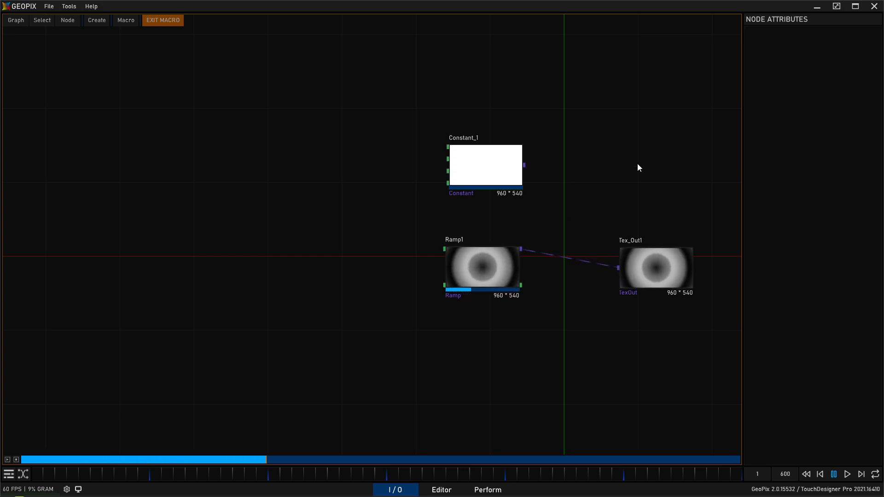
left_click_drag(623, 170, 403, 178)
left_click_drag(441, 263, 560, 282)
Create a Composite node fed by the Constant_1 and Ramp1 outputs, and set its composite operation to Multiply.
key("Tab")
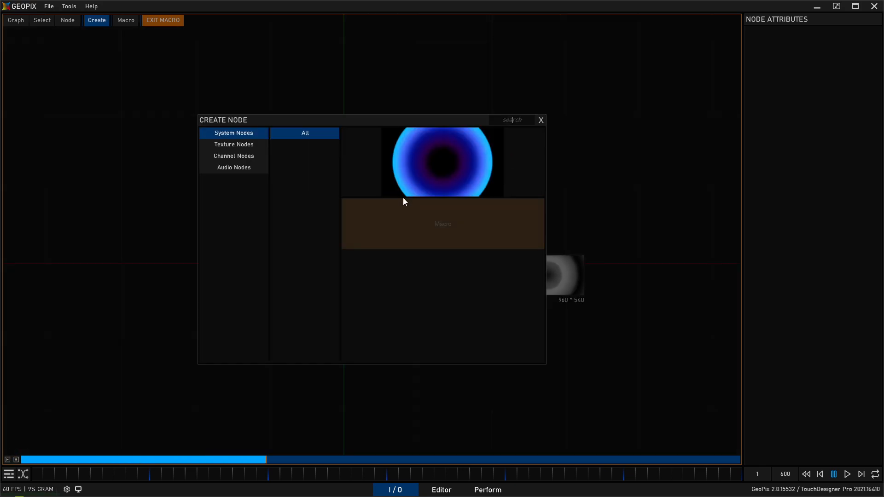
type("comp")
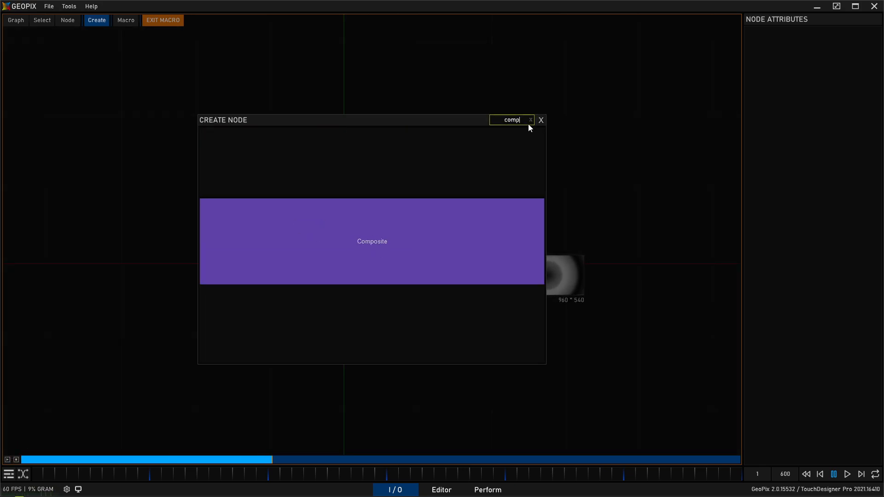
key("Return")
left_click(394, 222)
left_click_drag(304, 173, 357, 193)
left_click_drag(302, 257, 357, 252)
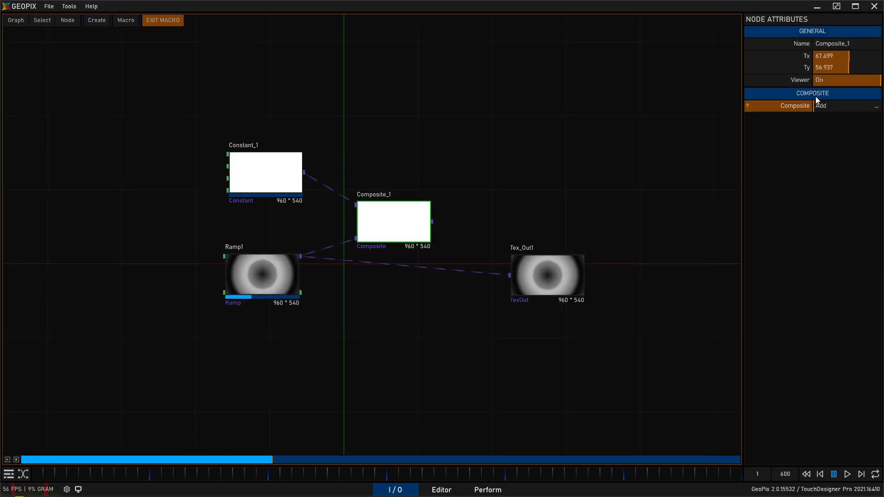
left_click(875, 107)
left_click(845, 146)
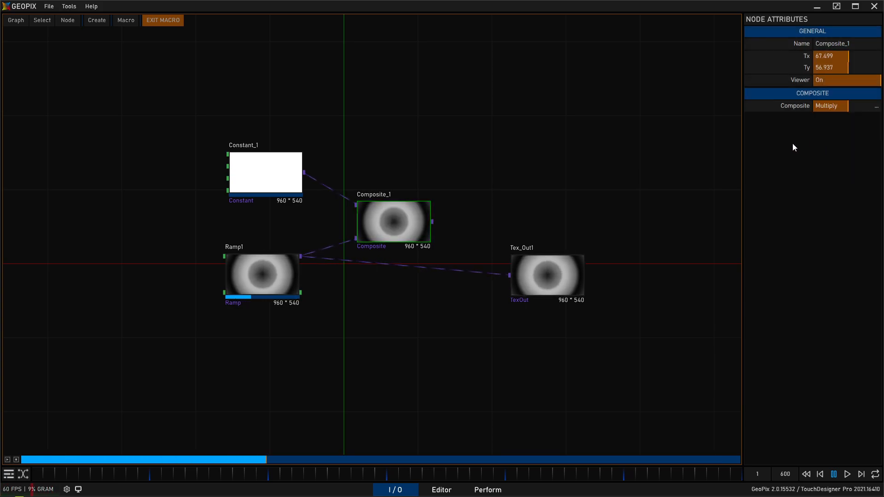
Connect Composite_1's output to Tex_Out1 in place of Ramp1, and spread the macro's nodes apart.
left_click_drag(387, 215, 386, 216)
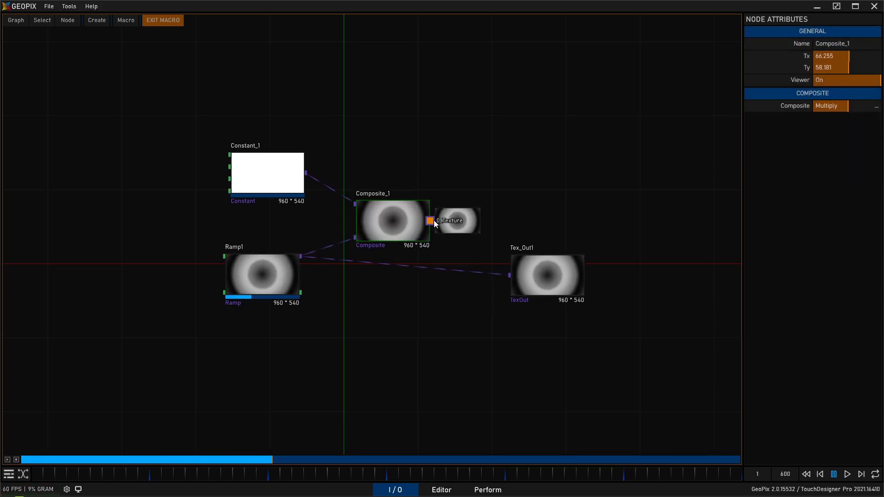
left_click_drag(546, 281, 582, 228)
left_click_drag(403, 231, 462, 225)
left_click_drag(273, 283, 272, 336)
left_click_drag(262, 179, 255, 142)
left_click_drag(456, 213, 438, 215)
left_click_drag(379, 107, 422, 115)
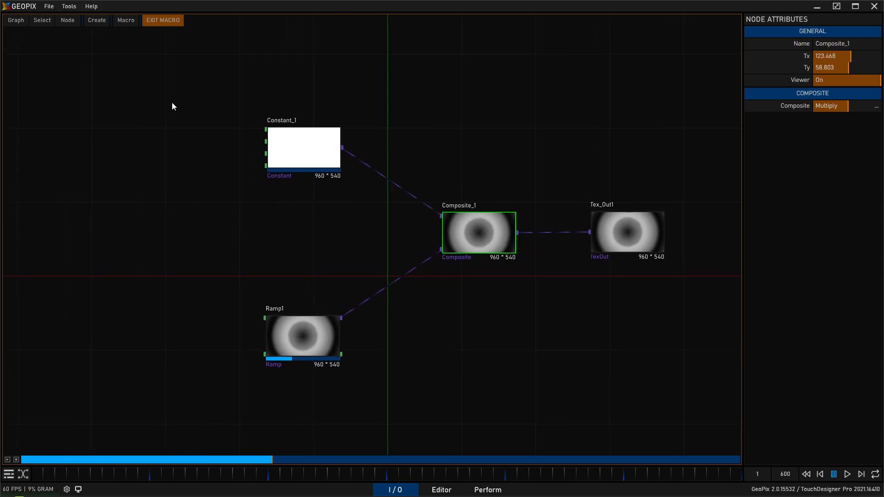
Open the Channel In preferences and clear the channels listed for device 1.
left_click(48, 7)
left_click(67, 78)
left_click_drag(247, 84, 448, 94)
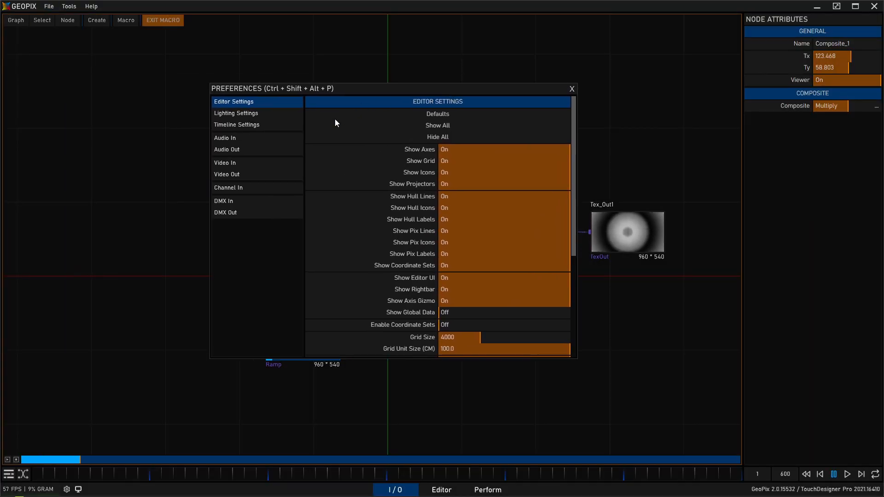
left_click(248, 187)
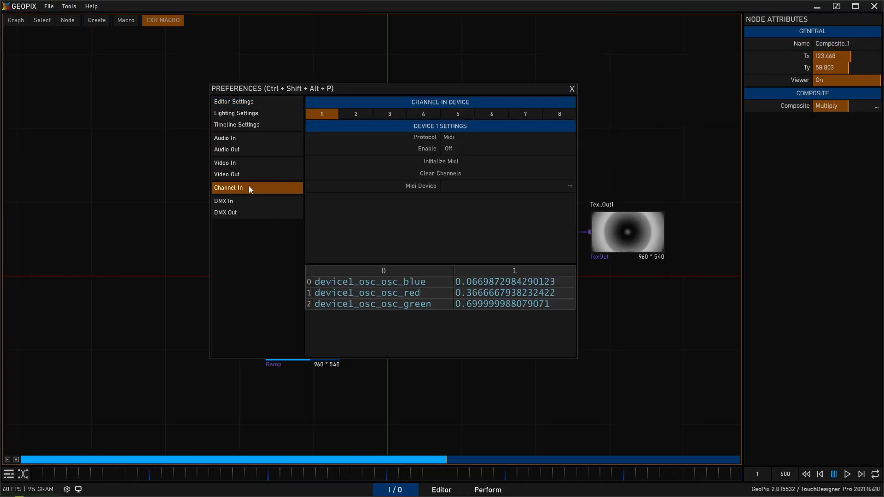
left_click(450, 179)
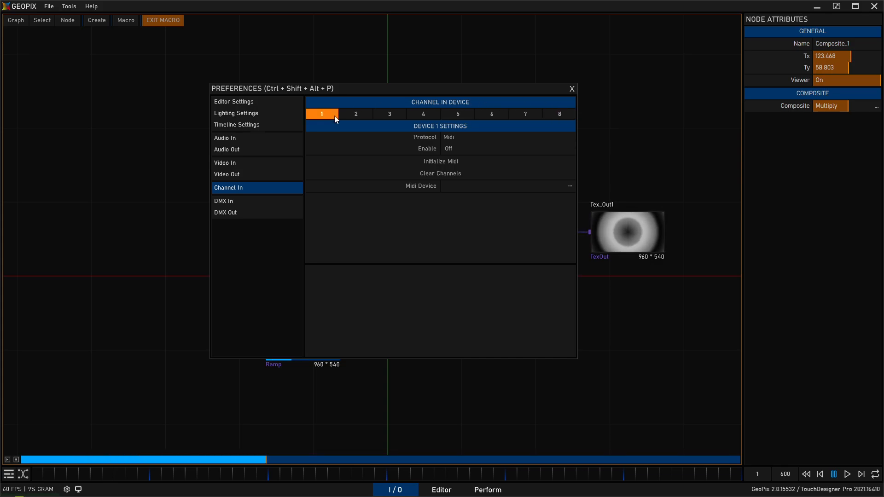
Set the protocol of Channel In device 1 to Osc and turn the device active.
left_click(323, 115)
left_click(390, 114)
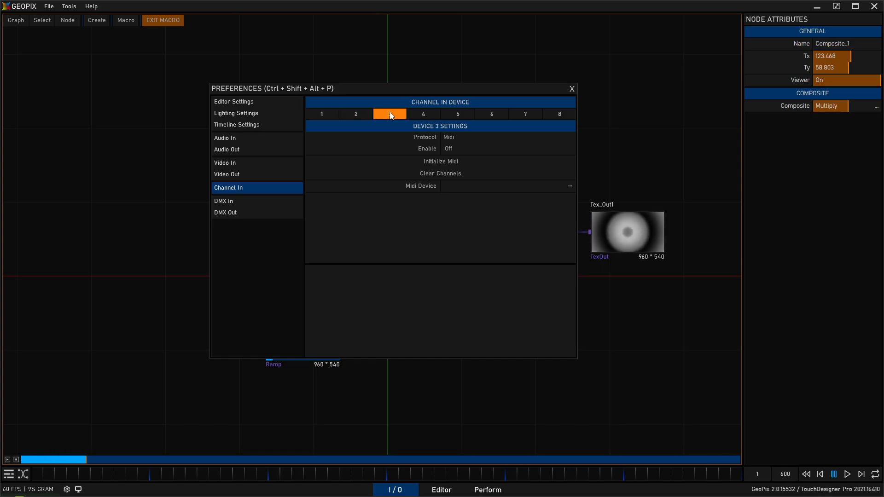
left_click(328, 114)
left_click(470, 137)
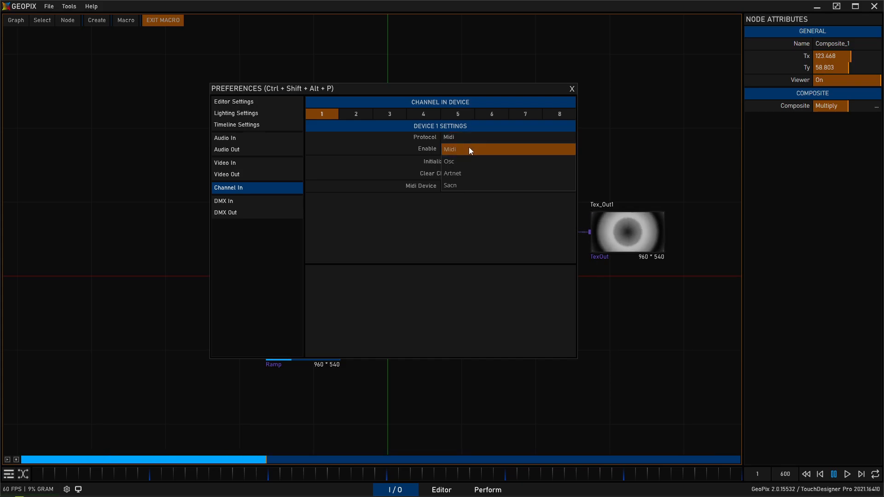
left_click(472, 161)
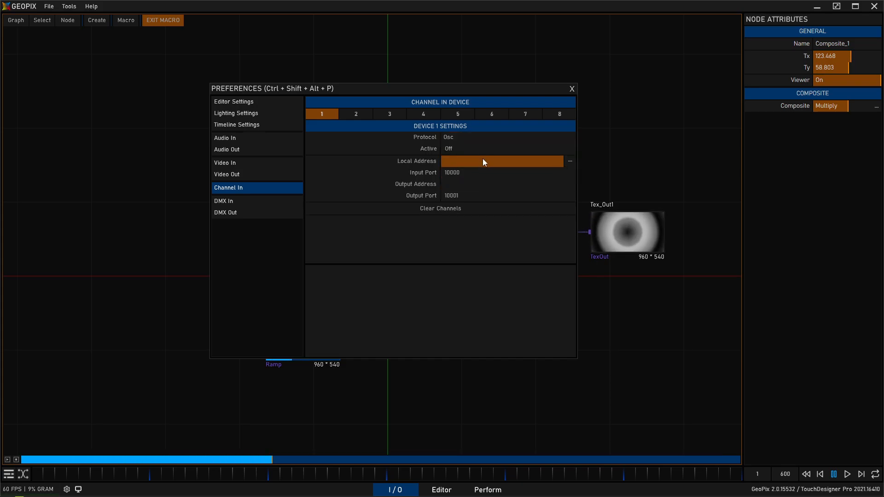
left_click(549, 149)
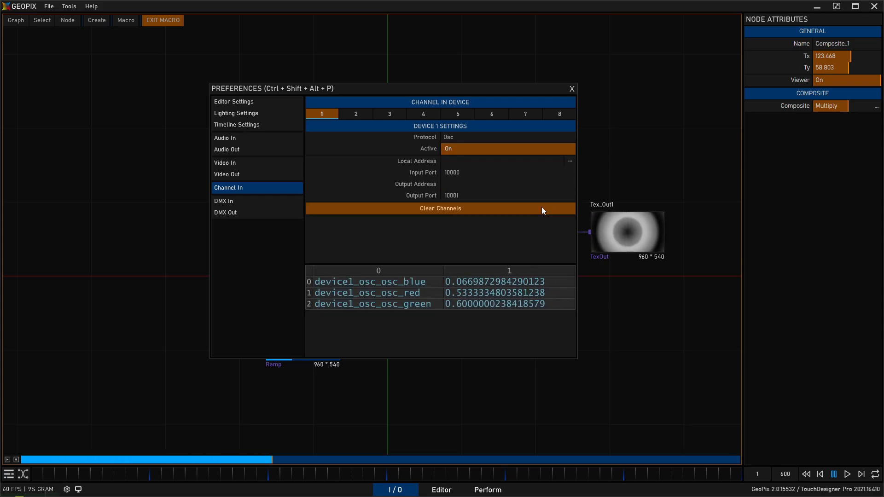
Review the local address choices and the input port in device 1's OSC settings.
left_click_drag(461, 92, 416, 96)
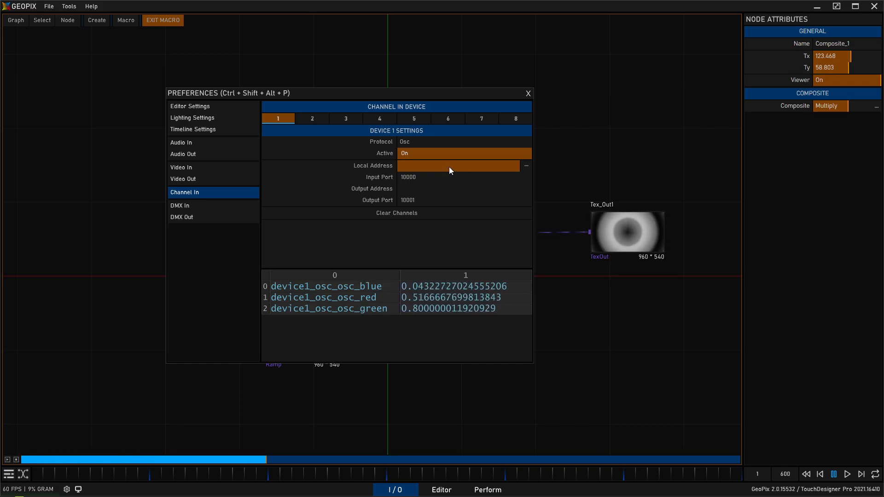
left_click(526, 166)
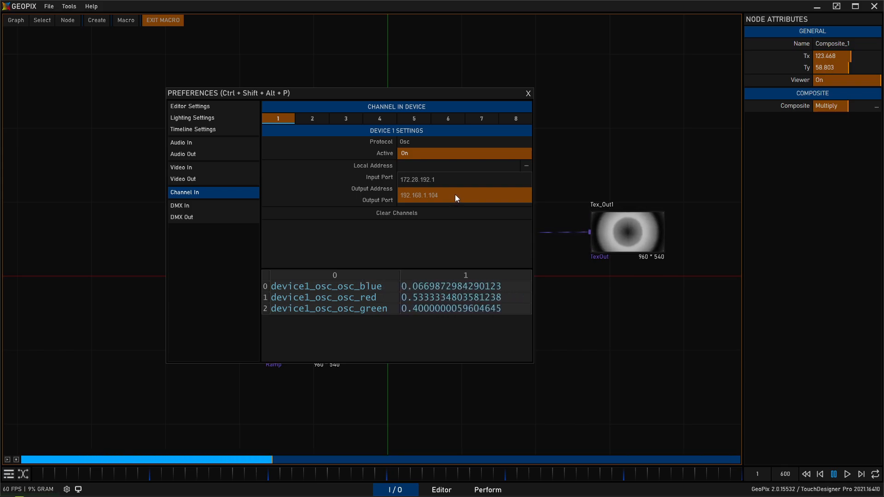
left_click(502, 178)
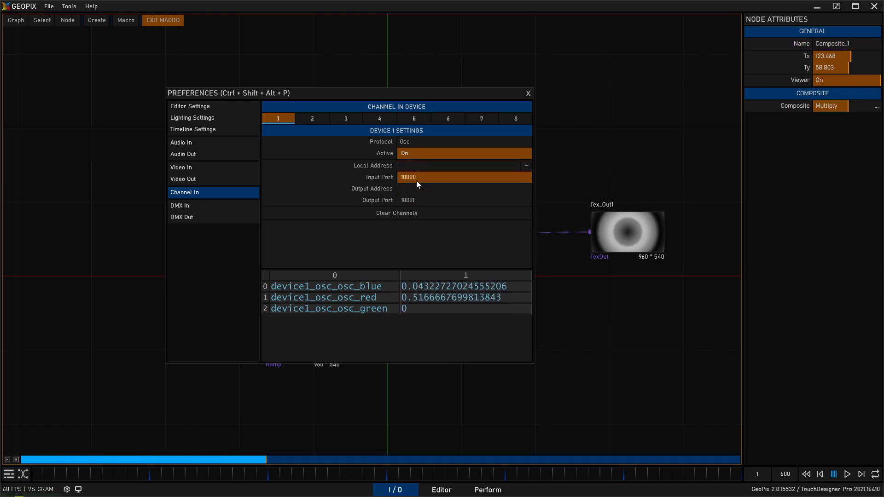
left_click_drag(417, 178, 406, 178)
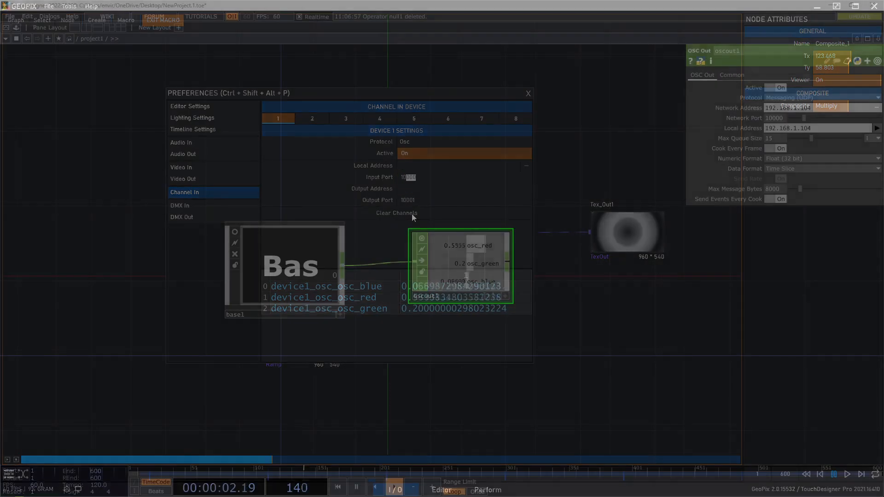
Switch to TouchDesigner and widen the parameter window of the oscout1 operator.
left_click_drag(528, 189, 484, 124)
left_click_drag(684, 100, 548, 92)
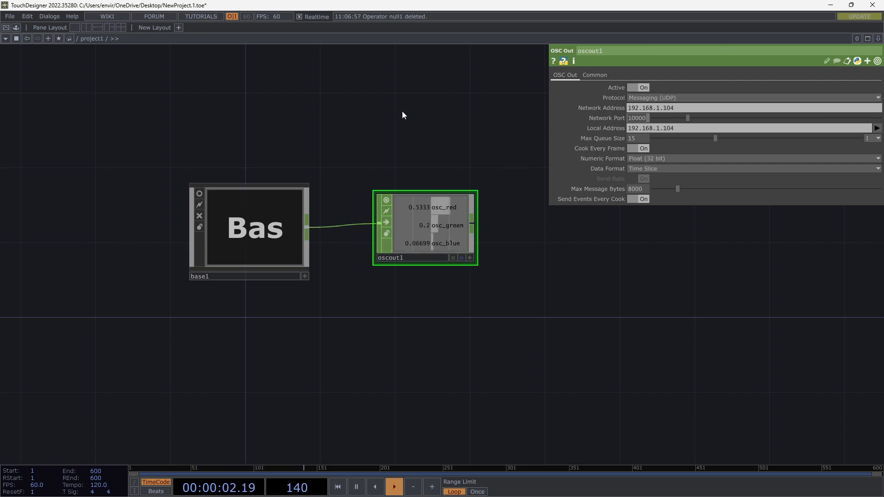
left_click_drag(442, 116, 450, 122)
Try * as the network address of oscout1, and clear the address.
left_click(680, 110)
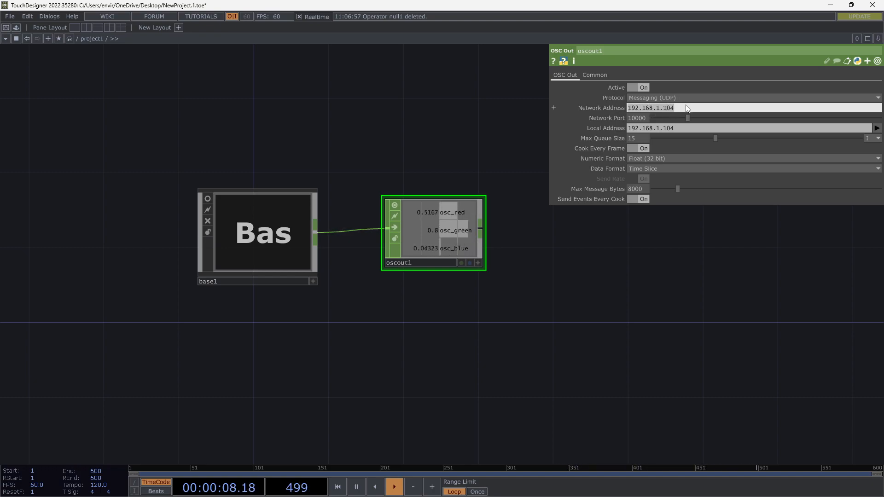
type("*")
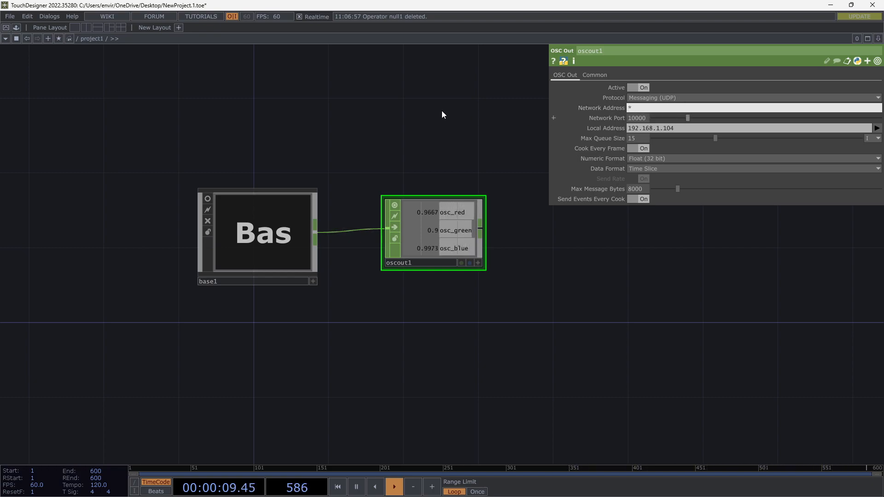
key("Return")
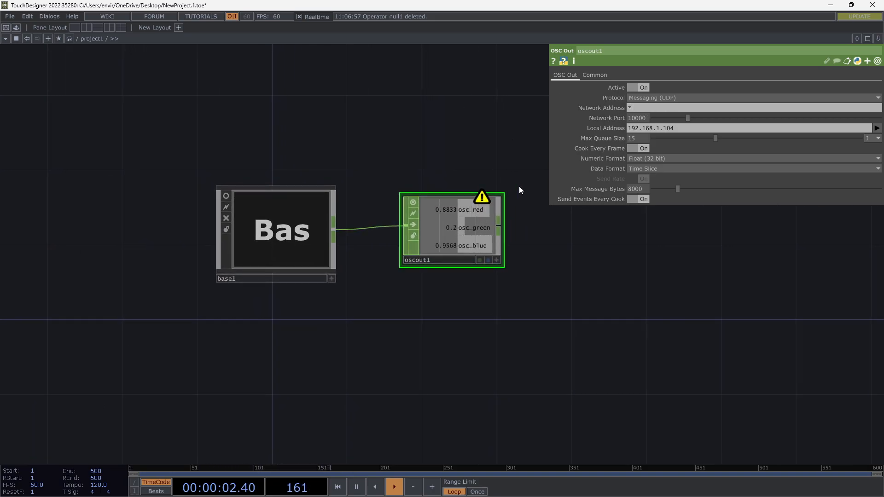
left_click_drag(654, 110, 549, 116)
key("BackSpace")
key("Return")
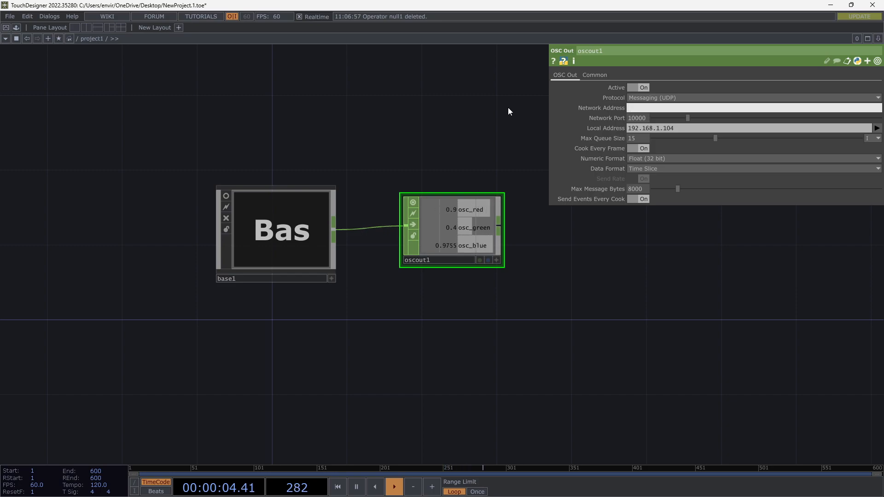
Copy oscout1's local address 192.168.1.104 into its network address.
left_click(773, 111)
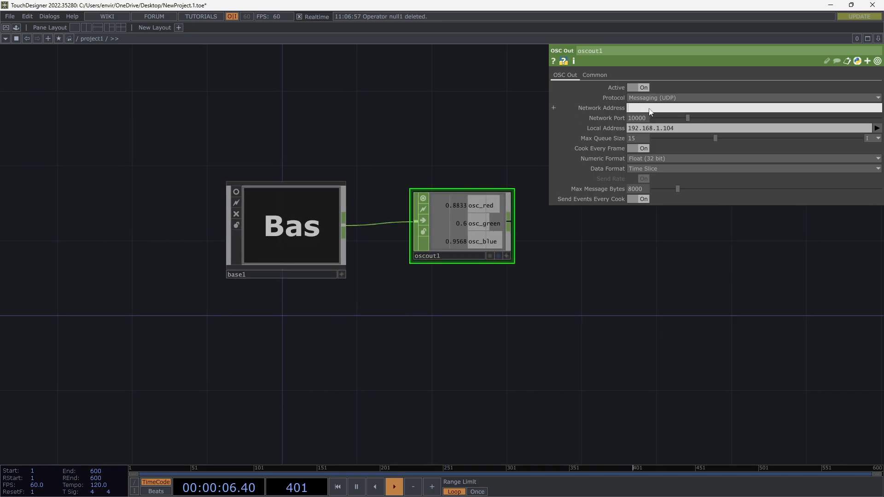
left_click_drag(704, 129, 626, 127)
key("ctrl+c")
left_click(643, 108)
key("ctrl+v")
left_click_drag(561, 137, 565, 139)
left_click_drag(476, 128, 467, 124)
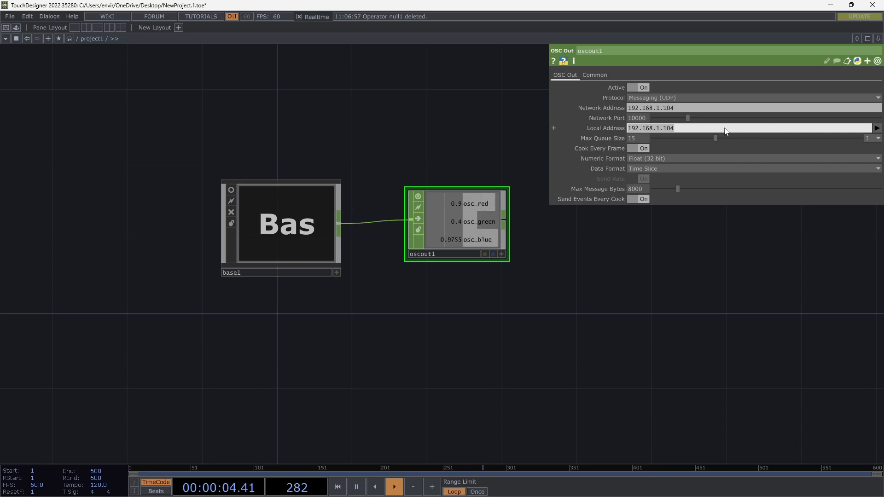
Clear oscout1's local address and choose 192.168.1.104 from the available addresses.
type("*")
key("BackSpace")
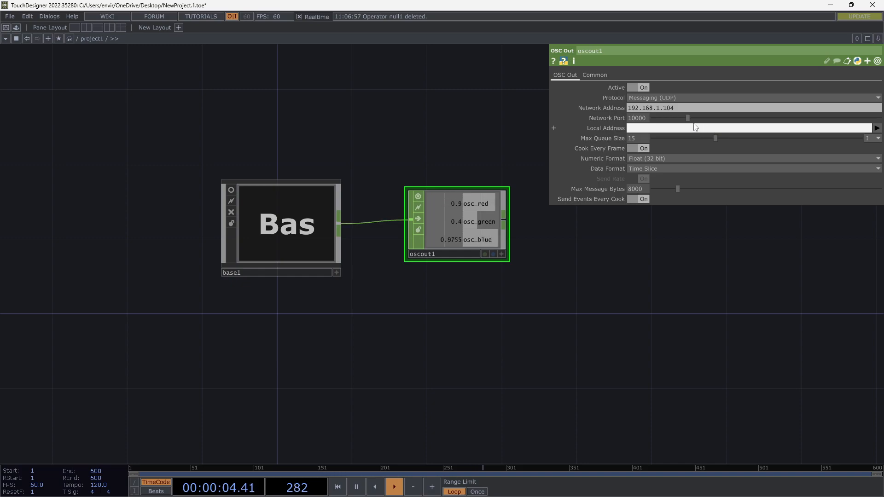
left_click(879, 129)
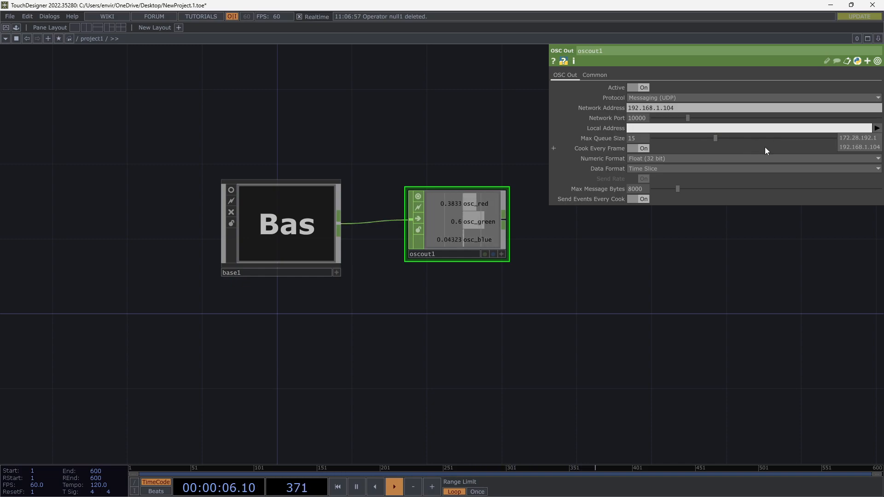
left_click(854, 146)
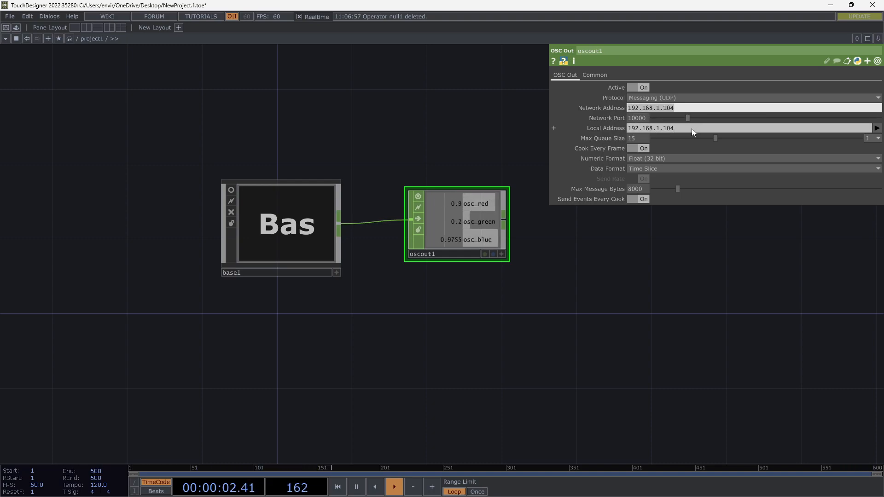
Switch back to GeoPix, shift the Preferences window off the composite nodes, and turn device 1's Active option off.
left_click_drag(692, 128, 626, 129)
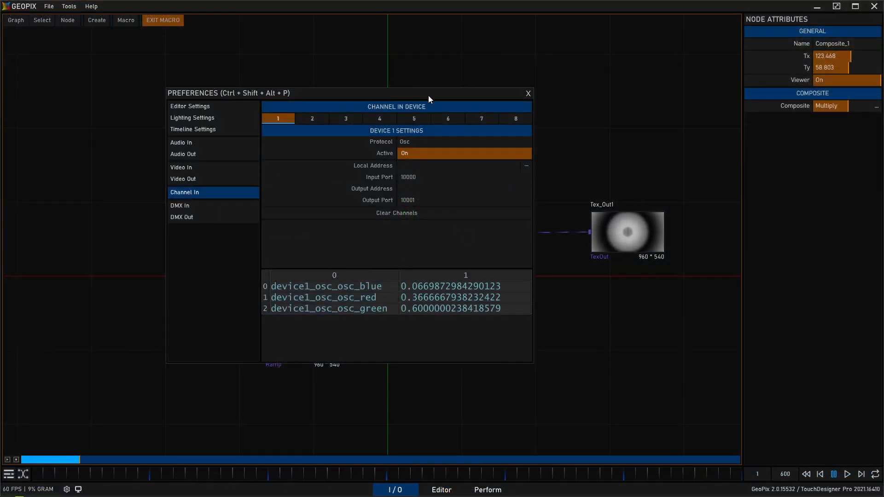
left_click_drag(428, 96, 416, 95)
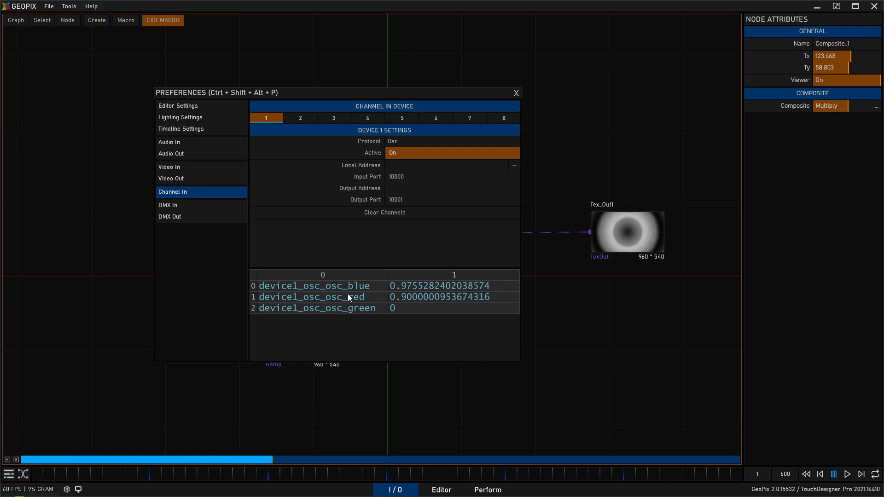
left_click_drag(363, 97, 301, 149)
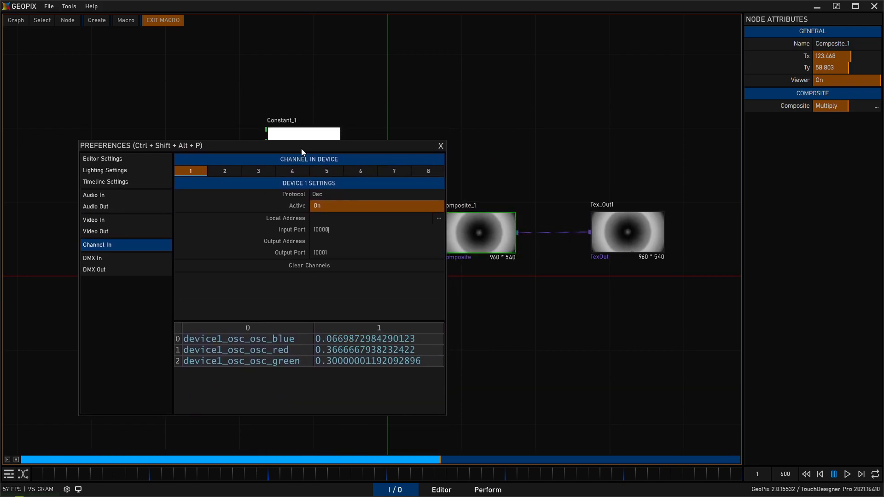
left_click(327, 210)
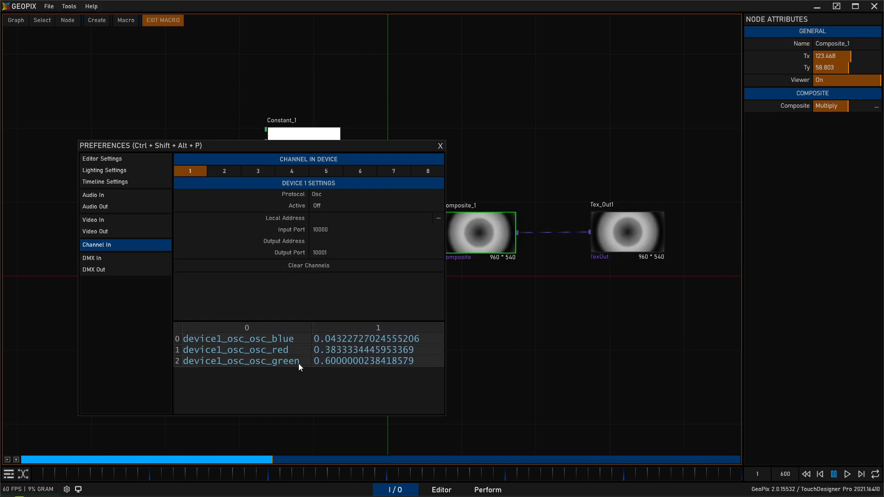
Compare device 1's red, green and blue OSC channel names with the channels of oscout1 in TouchDesigner.
left_click_drag(291, 352, 187, 357)
left_click_drag(301, 363, 184, 361)
left_click_drag(297, 341, 195, 342)
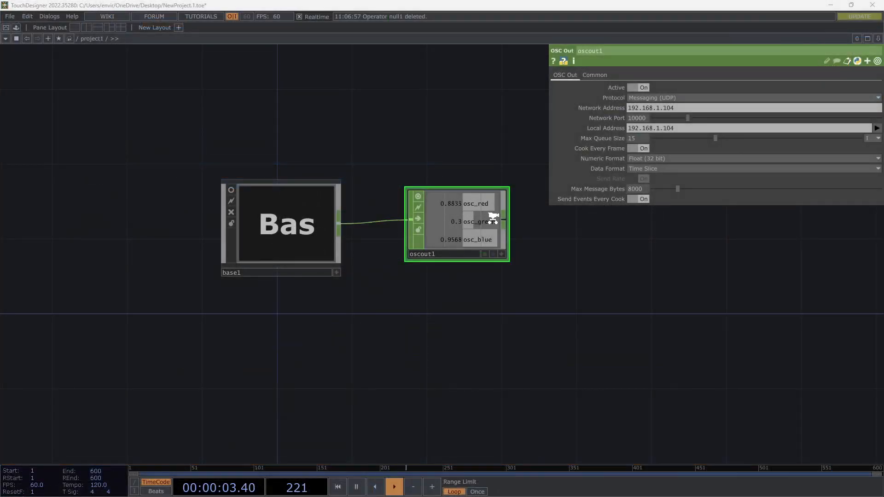
scroll(505, 220, "up", 5)
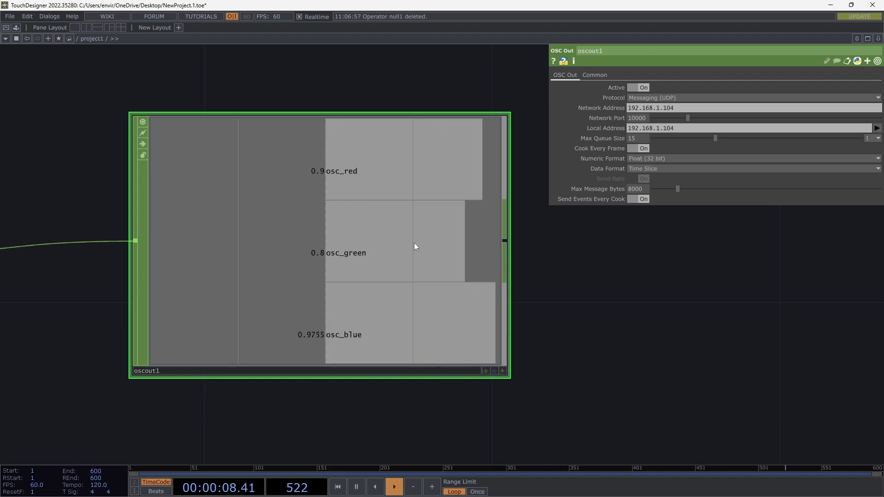
scroll(375, 203, "down", 5)
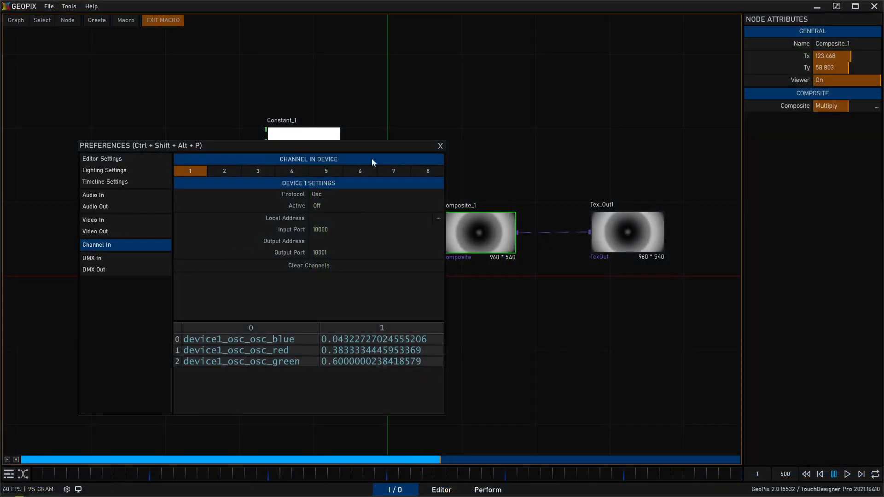
Switch to GeoPix and move the Preferences window clear of the Constant_1 and Ramp1 nodes.
left_click_drag(372, 159, 295, 201)
left_click_drag(400, 113, 622, 111)
left_click_drag(404, 85, 439, 91)
mouse_move(411, 128)
left_mouse_down()
mouse_move(391, 134)
mouse_move(407, 133)
left_mouse_up()
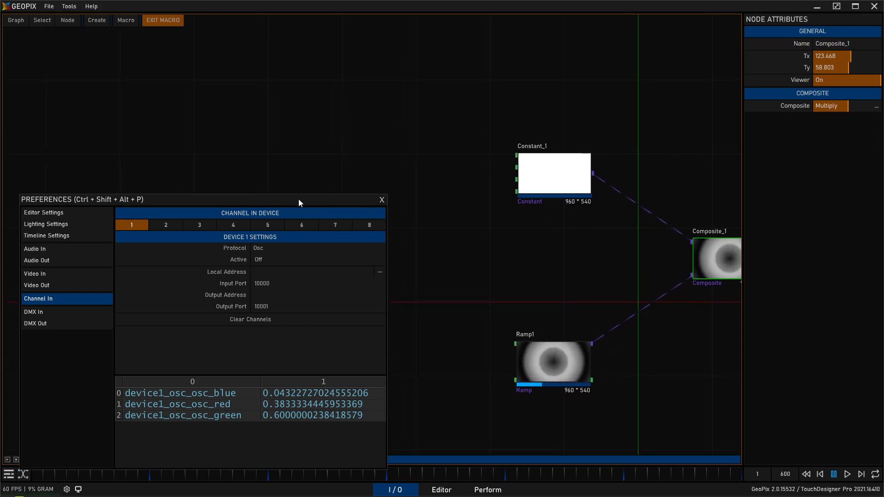
left_click_drag(299, 200, 289, 240)
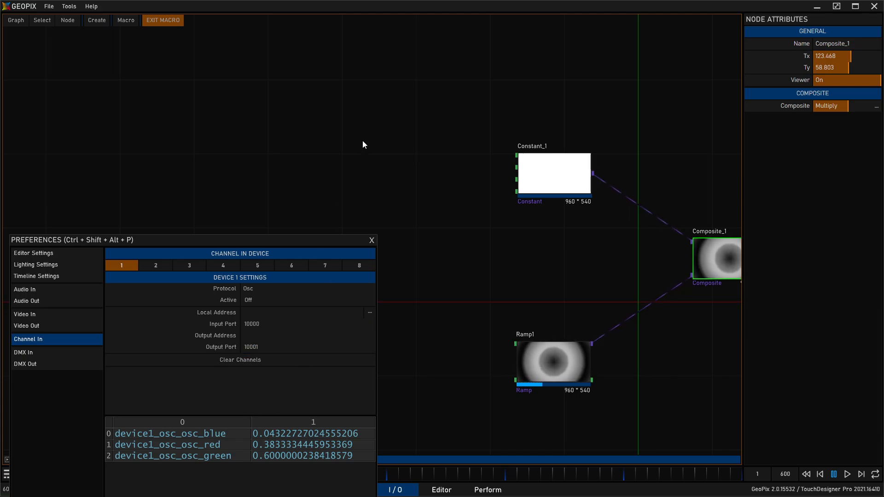
Create a ChannelCapture node above Constant_1 with its remap style set to Raw.
key("Tab")
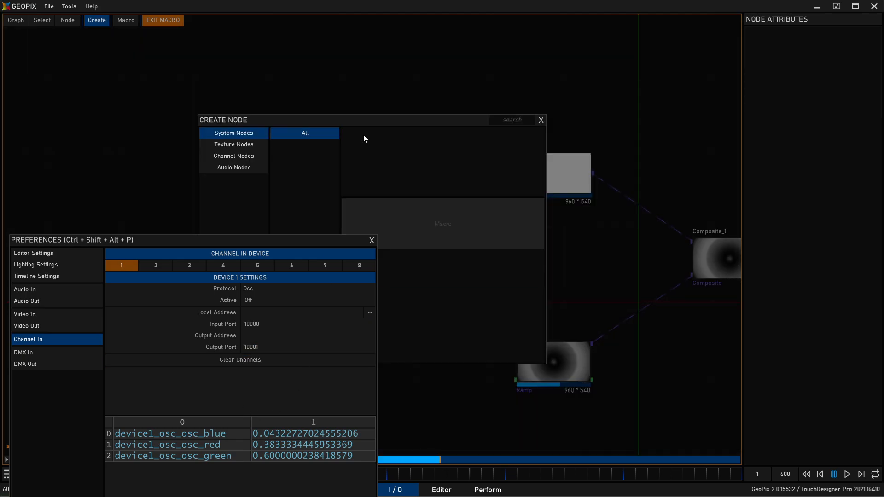
left_click(256, 156)
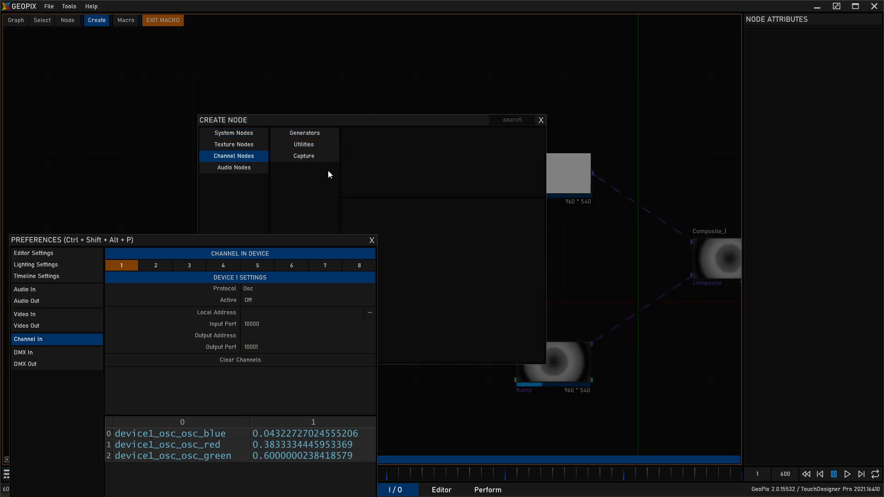
left_click(316, 155)
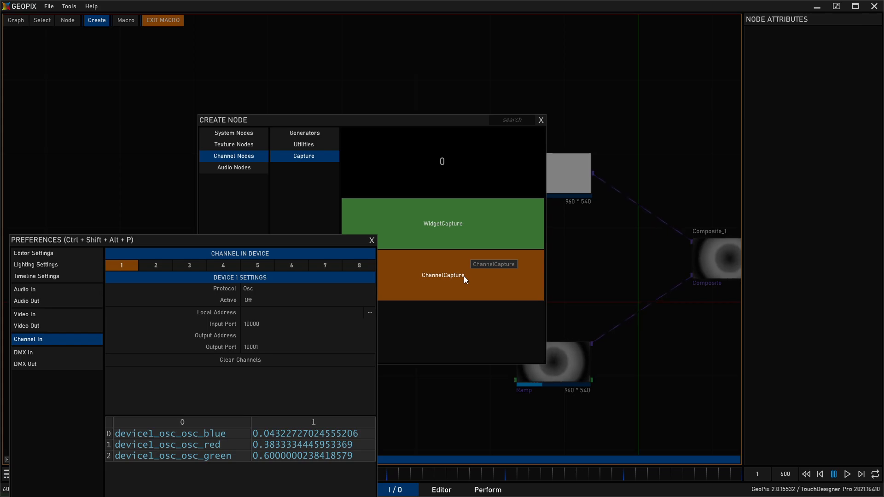
left_click(253, 288)
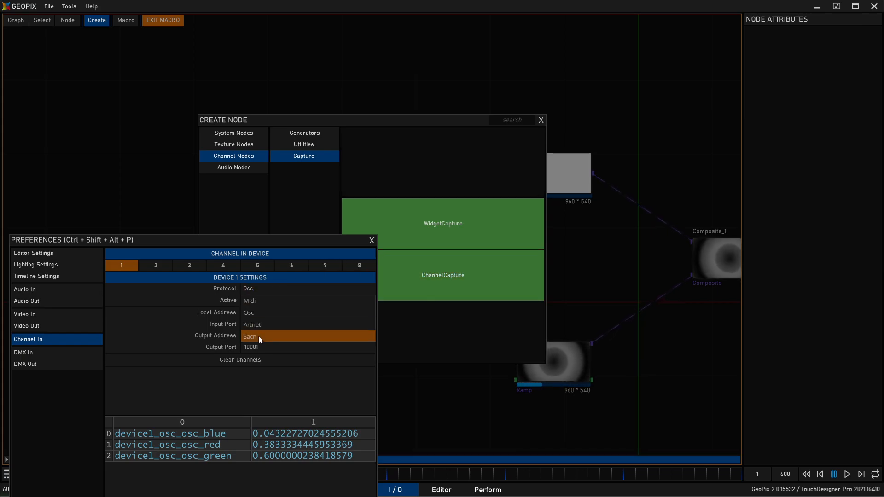
left_click(275, 313)
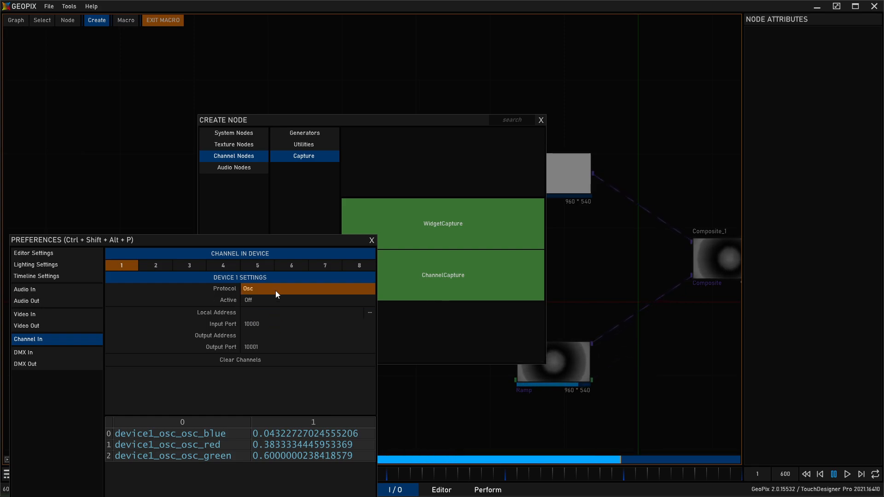
left_click(452, 277)
left_click(406, 114)
left_click_drag(439, 213, 583, 153)
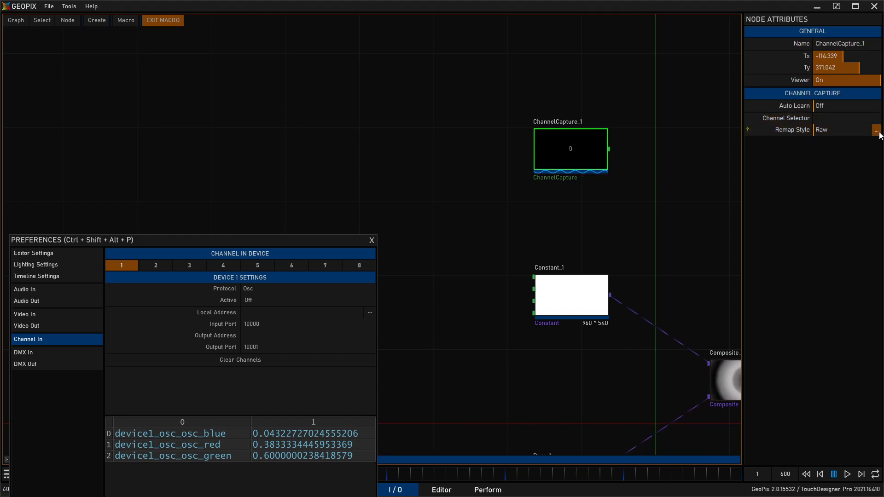
left_click(876, 130)
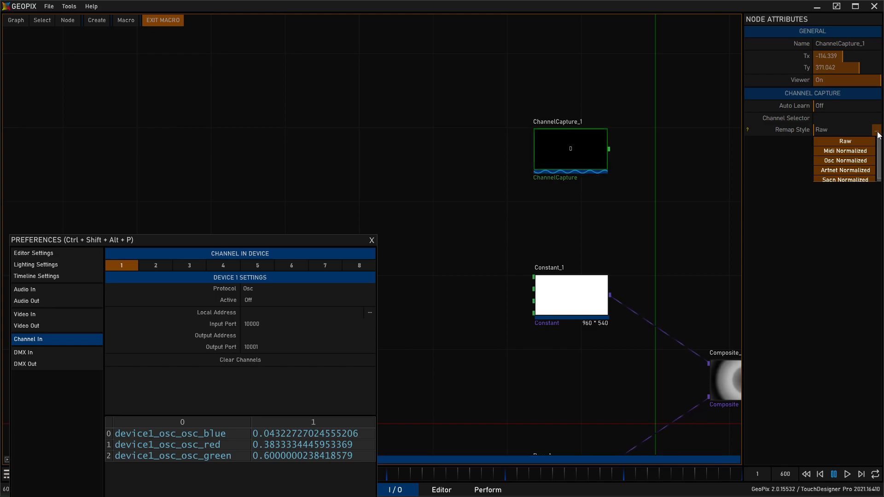
left_click(871, 137)
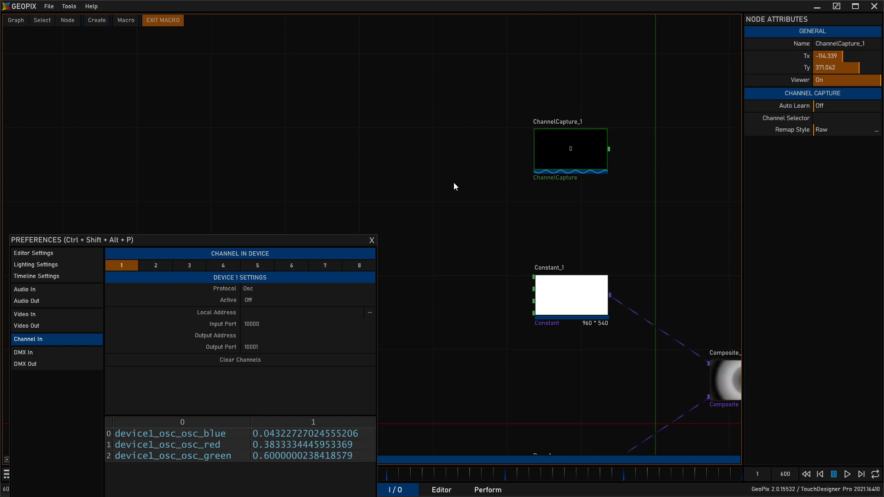
Rename the new ChannelCapture node cap_red and move it farther up and away from Constant_1.
left_click(866, 46)
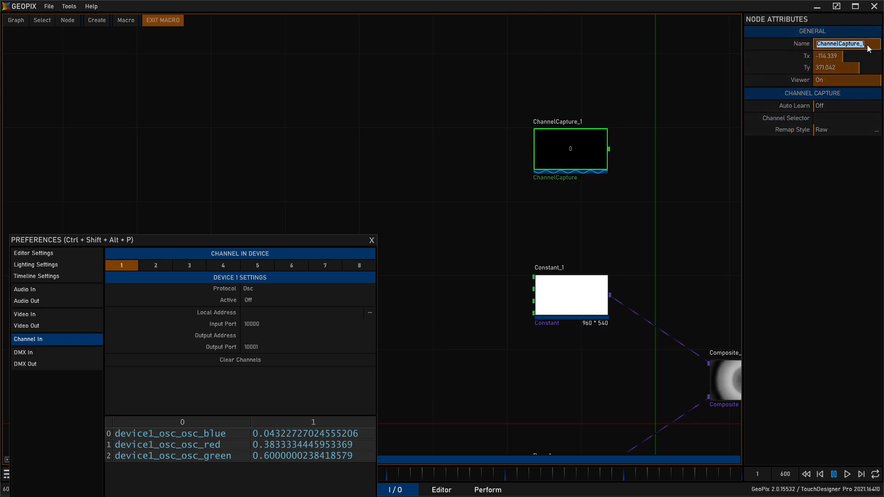
key("ctrl+a")
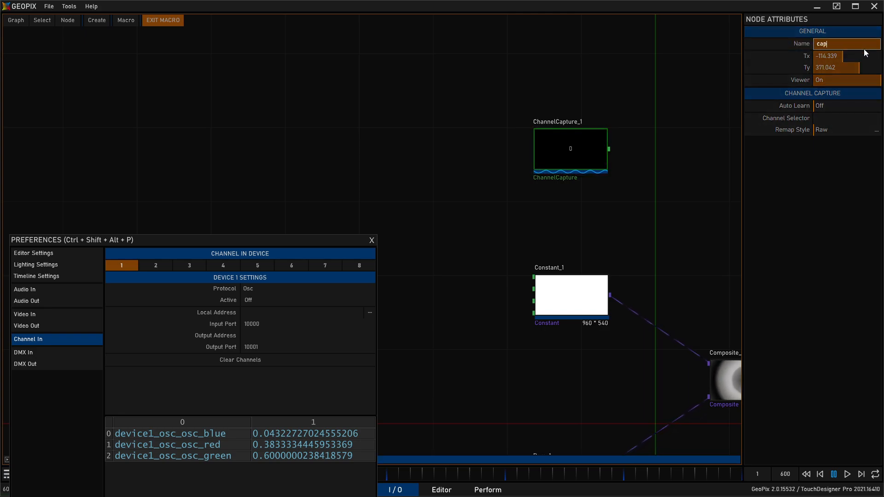
type("cap_red")
key("Return")
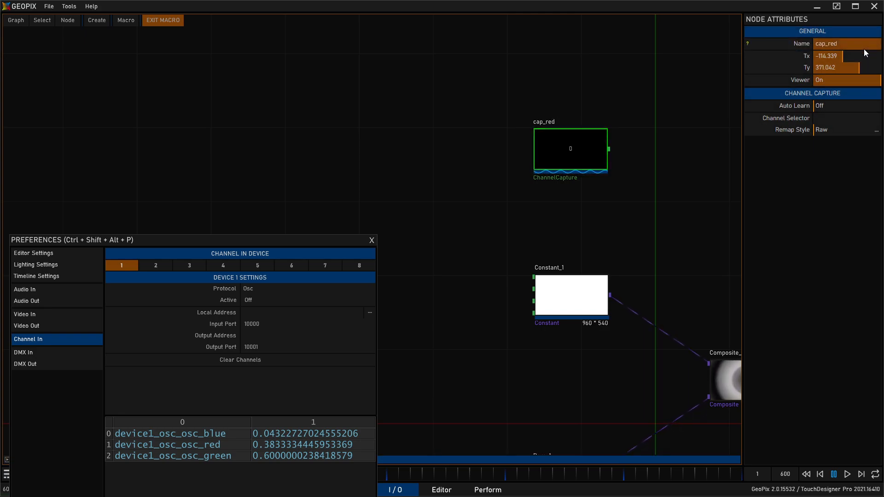
left_click_drag(573, 169, 465, 130)
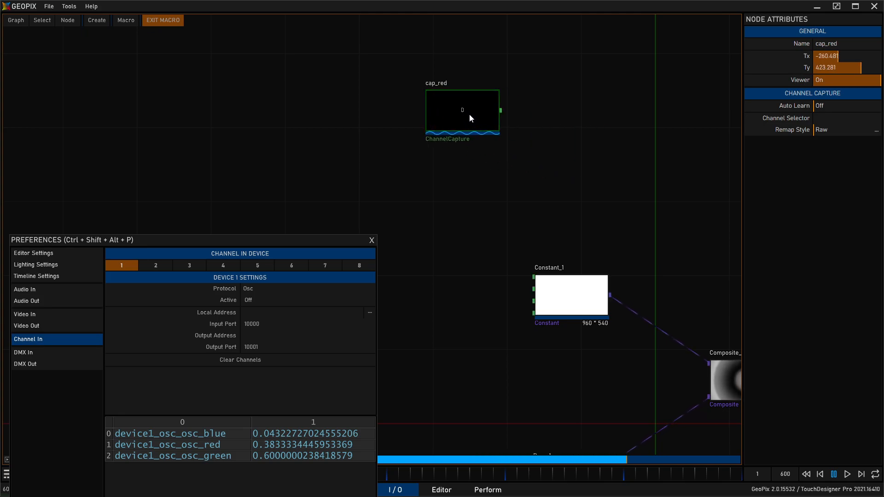
Set cap_red's channel selector to device1_osc_osc_red and compare its value with the device 1 channel table.
double_click(206, 447)
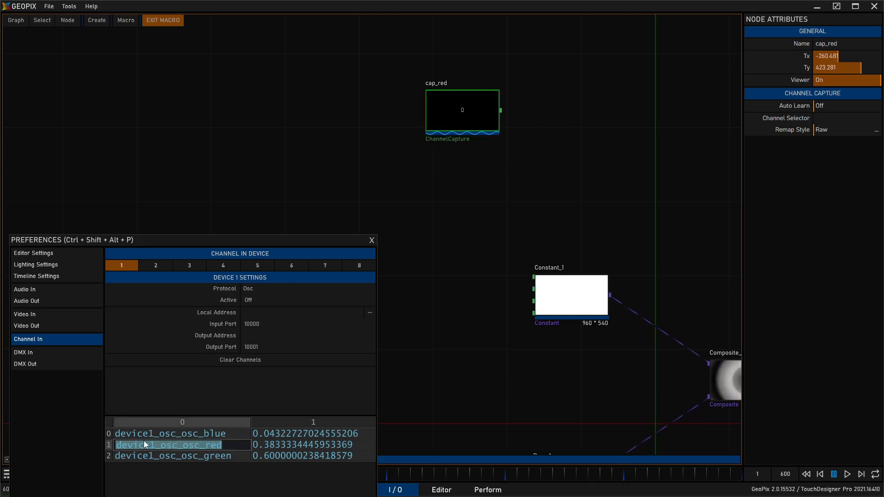
left_click(833, 119)
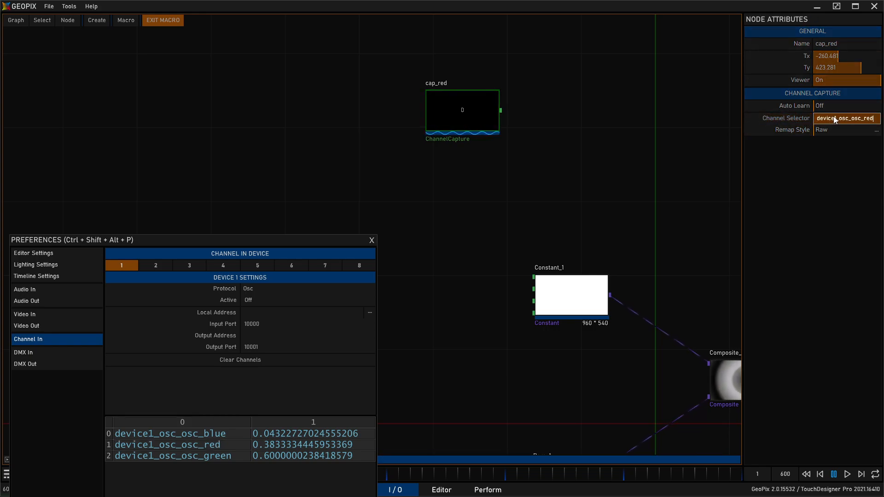
key("Return")
left_click(631, 153)
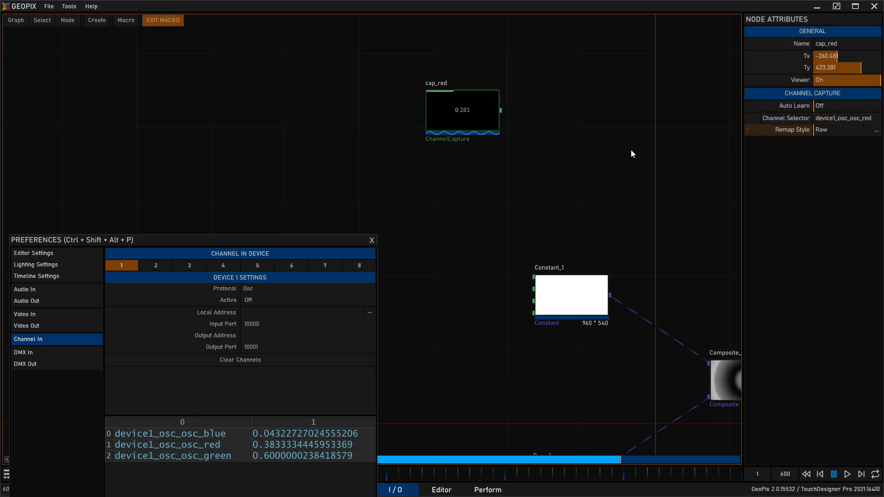
left_click(475, 104)
scroll(462, 104, "up", 5)
scroll(544, 121, "down", 2)
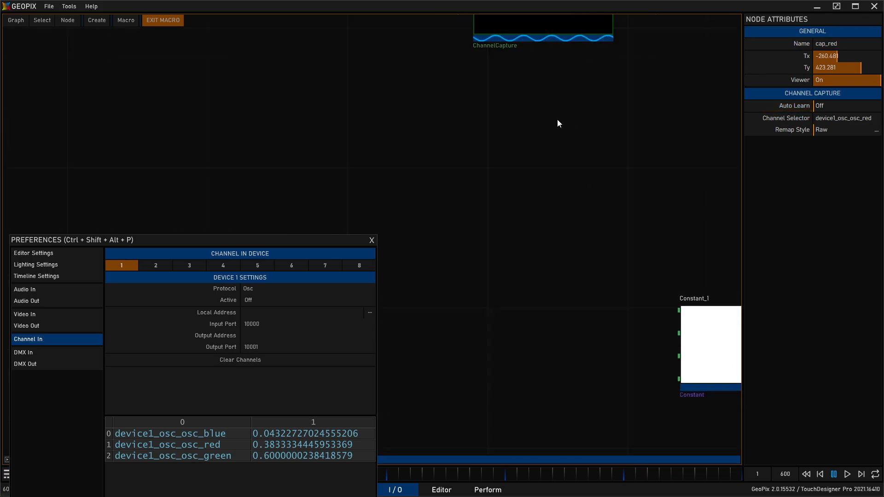
left_click_drag(545, 121, 511, 297)
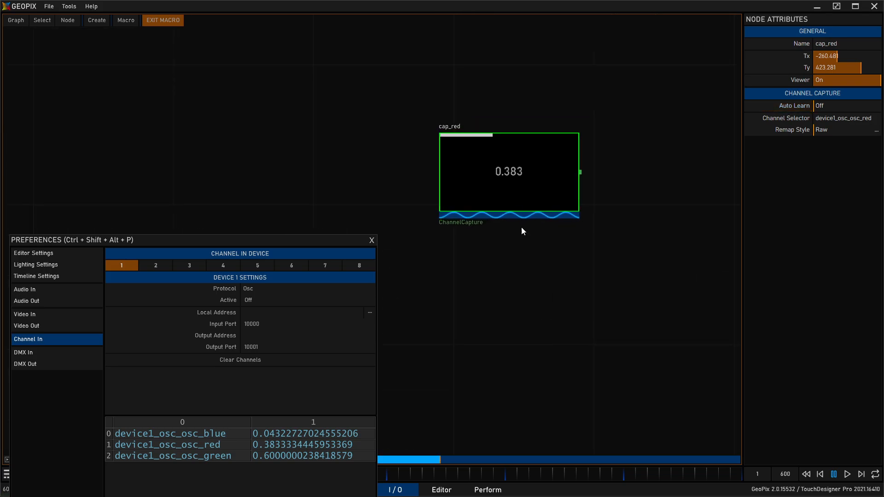
double_click(308, 444)
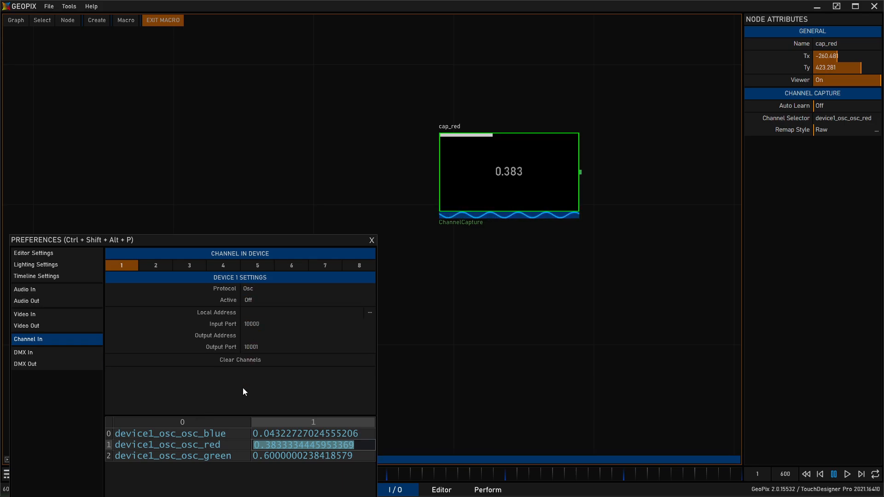
Duplicate cap_red twice and stack the copies below it, above Constant_1.
scroll(447, 168, "down", 3)
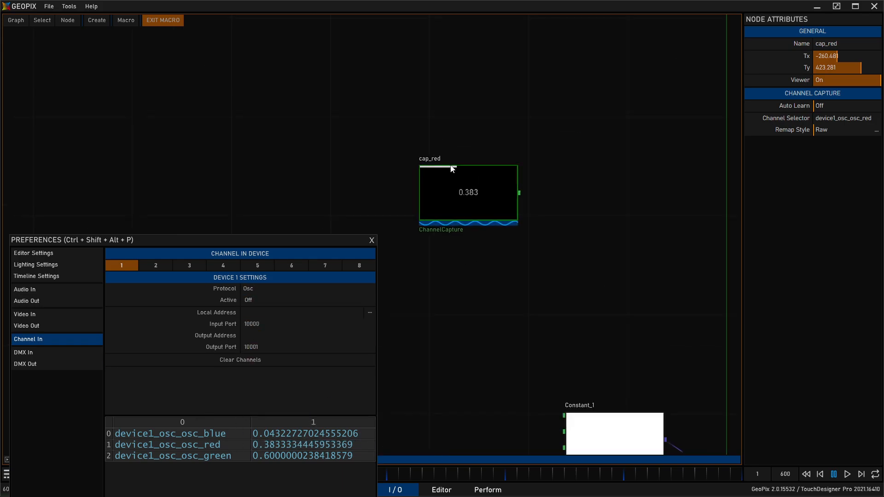
left_click_drag(466, 300, 422, 289)
scroll(423, 290, "down", 3)
left_click_drag(471, 249, 534, 238)
left_click_drag(463, 192, 466, 150)
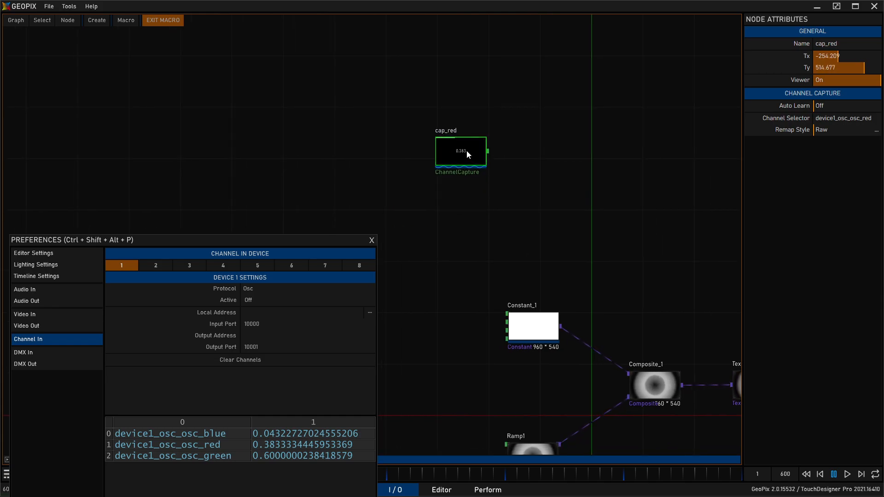
key("ctrl+d")
left_click_drag(468, 190, 460, 253)
key("ctrl+d")
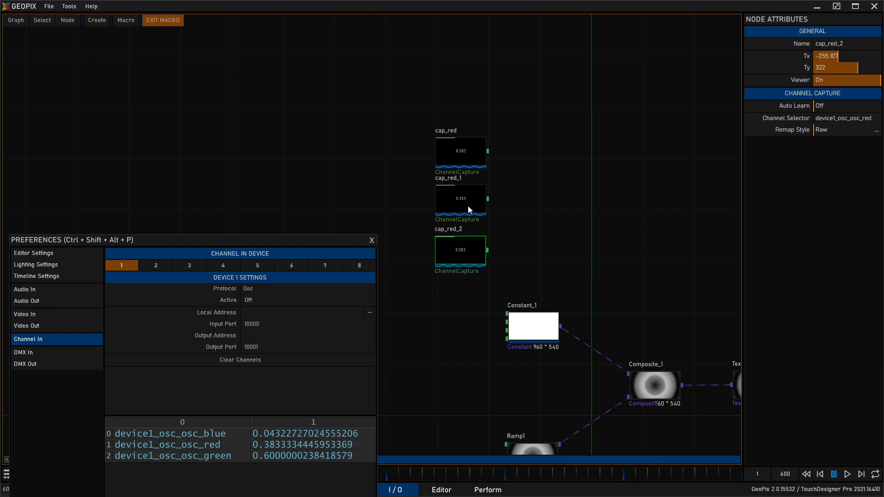
Rename the middle copy cap_green and the lowest copy cap_blue, and nudge cap_red slightly upward.
left_click(469, 207)
left_click(810, 44)
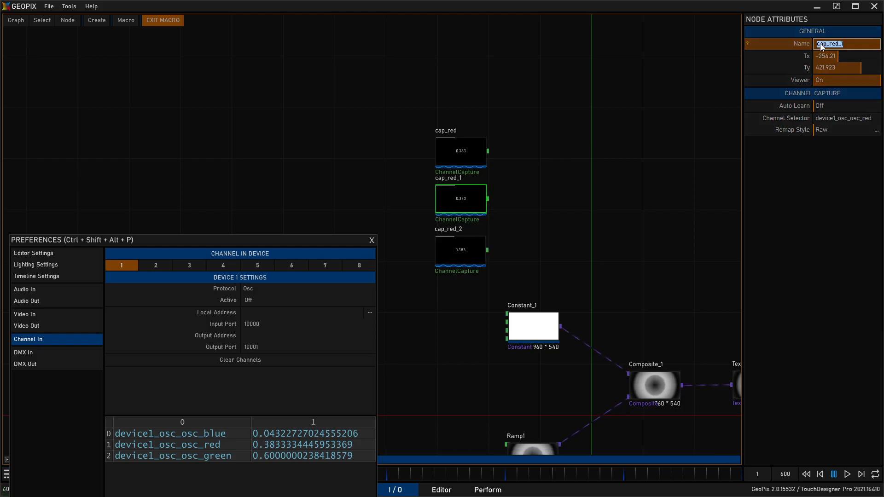
left_click_drag(844, 44, 833, 44)
type("green")
key("Return")
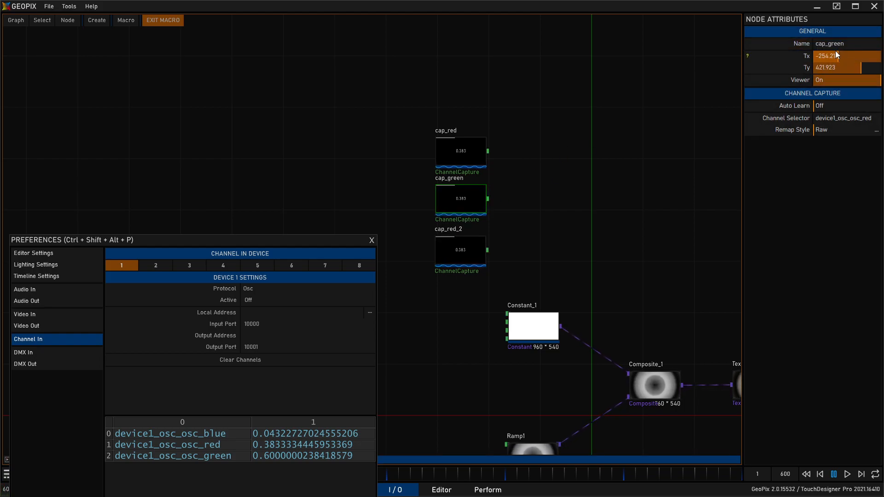
left_click(857, 46)
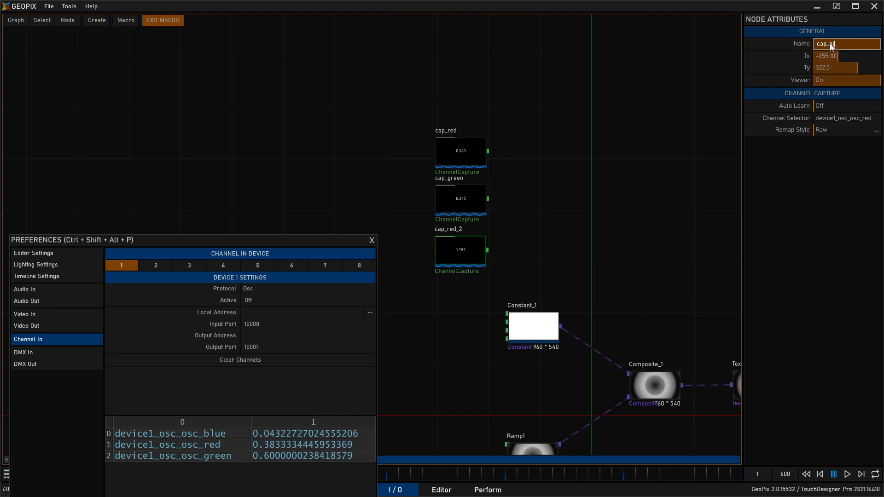
type("cap_blue")
key("Return")
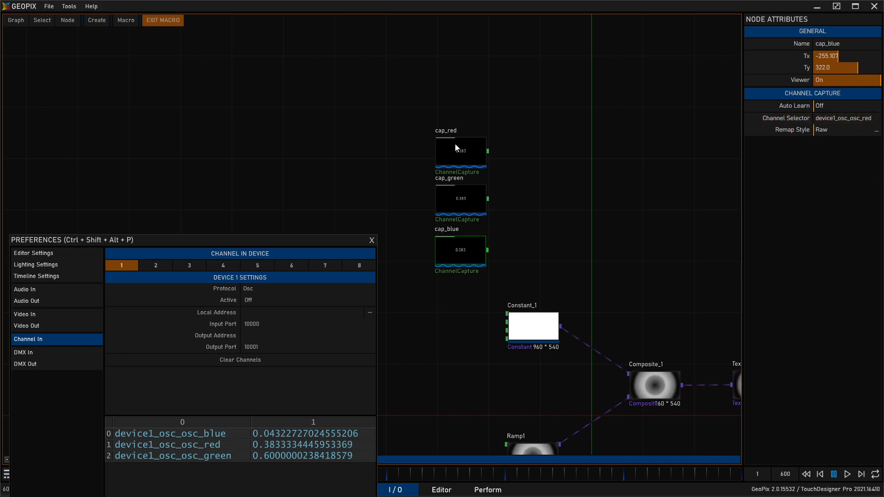
left_click_drag(552, 161, 571, 133)
left_click_drag(488, 131, 491, 127)
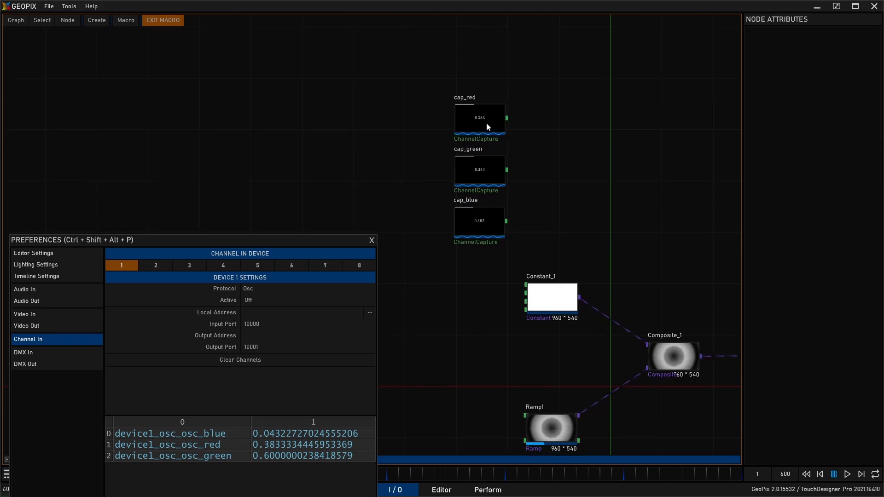
Set cap_blue's channel selector to device1_osc_osc_blue.
left_click(484, 219)
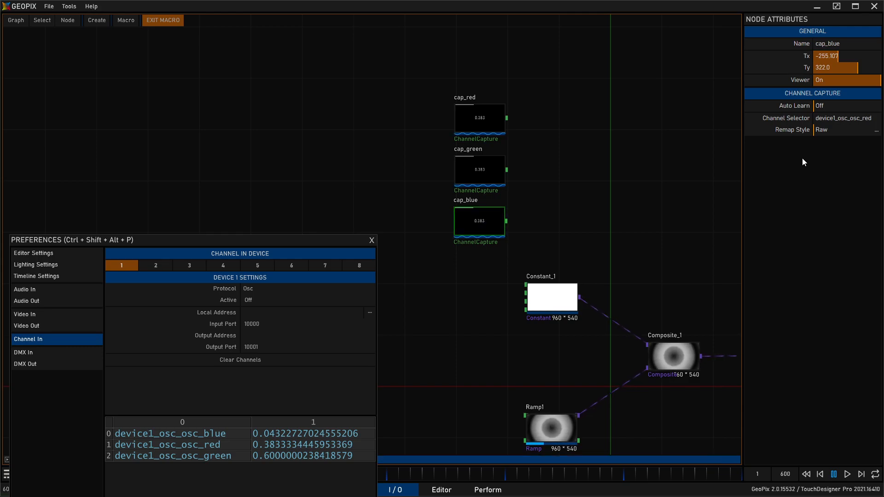
left_click(866, 120)
double_click(867, 118)
type("b")
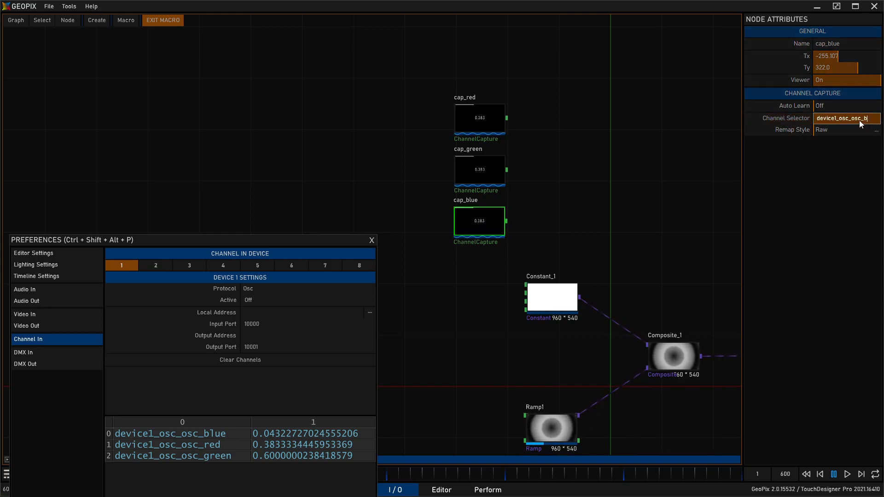
type("lue")
key("Return")
Set cap_green's channel selector to device1_osc_osc_green.
left_click(487, 177)
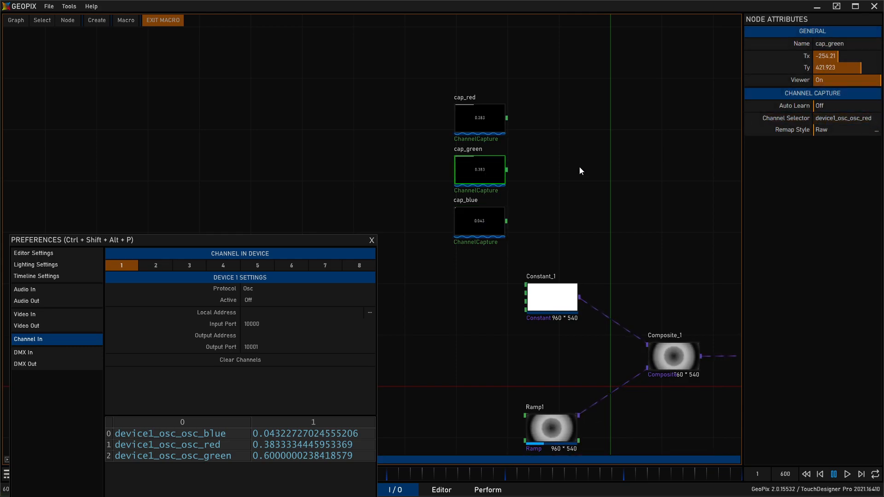
left_click(867, 120)
double_click(867, 119)
type("gree")
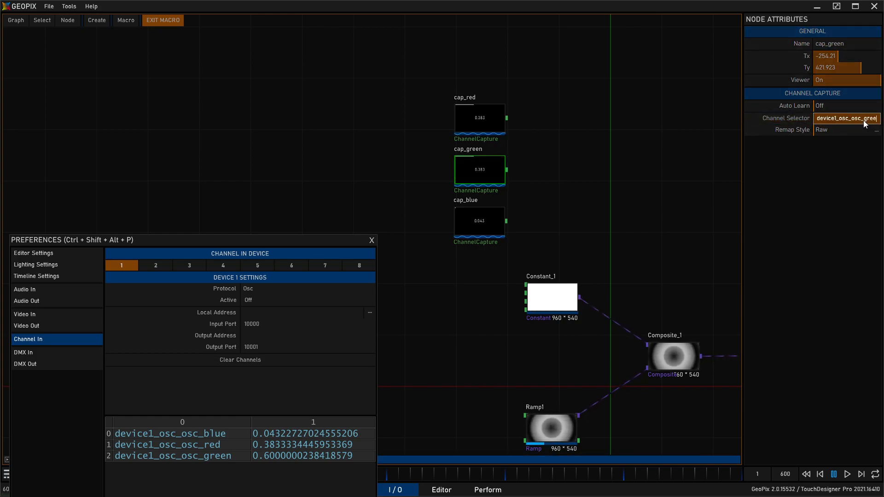
type("n")
key("Return")
Turn device 1's Active option on, check its channels in the table, and close Preferences.
scroll(576, 166, "up", 2)
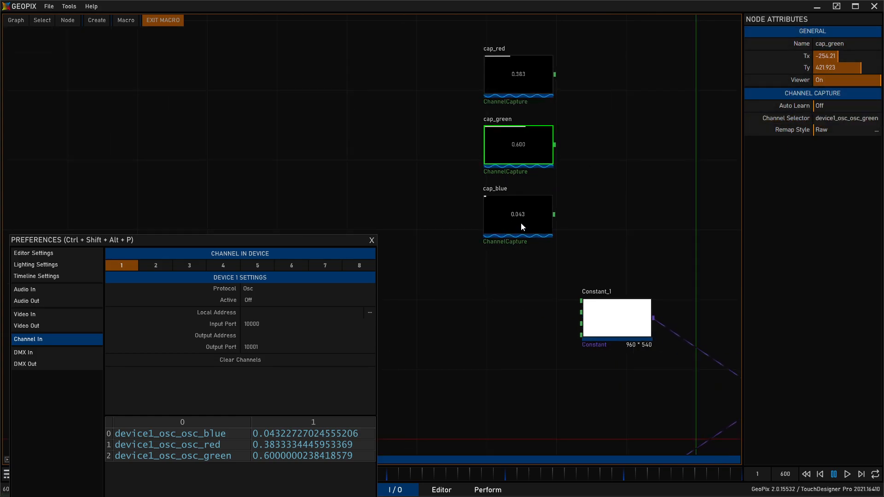
left_click_drag(556, 178, 547, 190)
left_click_drag(320, 121, 304, 121)
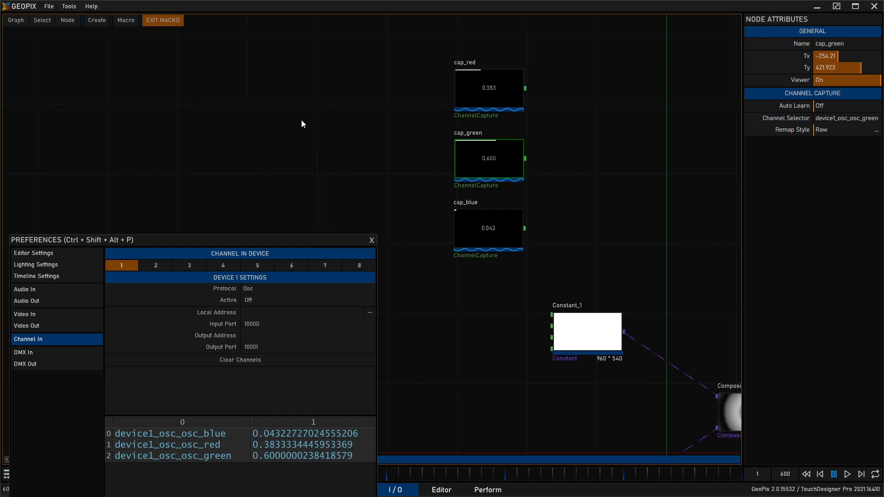
left_click(256, 299)
left_click_drag(247, 239, 253, 361)
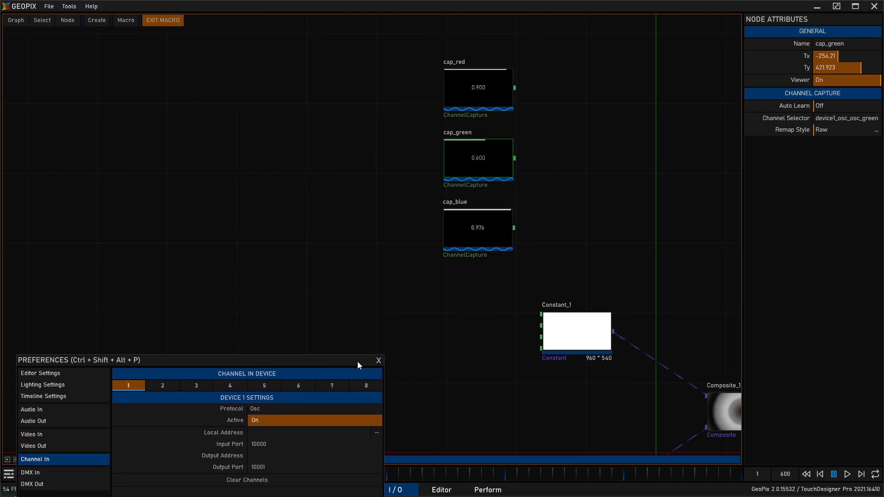
left_click_drag(351, 357, 380, 134)
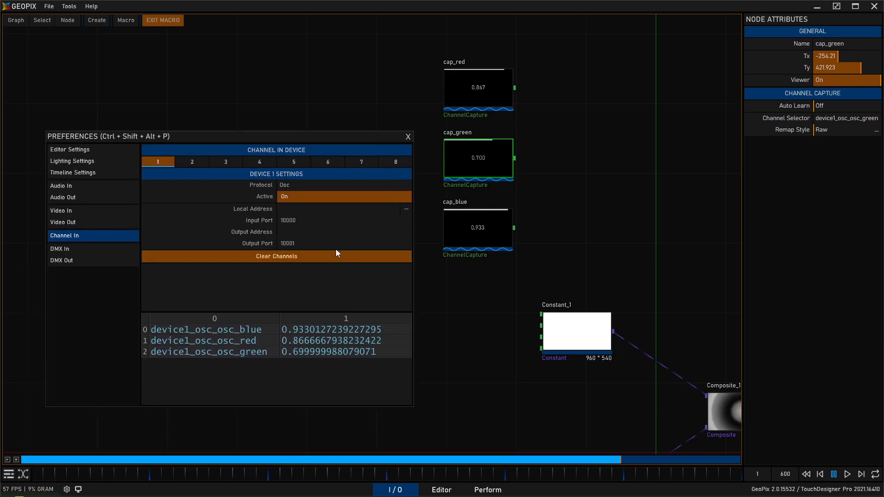
left_click(408, 137)
Move cap_green and cap_blue slightly upward in the stack of capture nodes.
scroll(438, 194, "up", 3)
left_click_drag(438, 195, 450, 170)
left_click_drag(451, 328, 457, 281)
left_click_drag(582, 194, 570, 235)
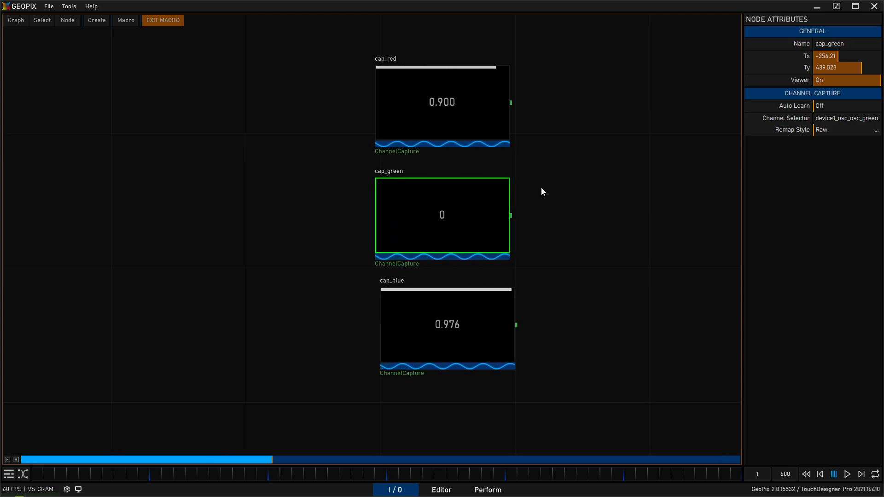
Move the three capture nodes together down beside the inputs of Constant_1.
scroll(293, 187, "down", 5)
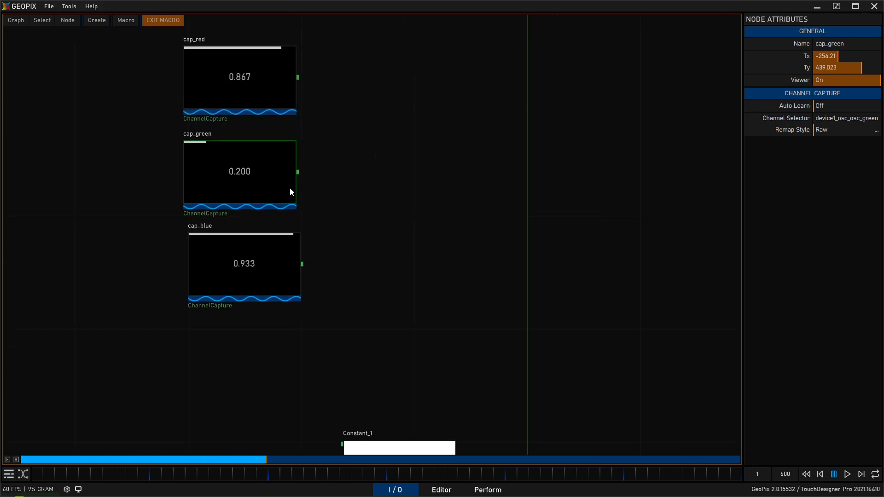
mouse_move(341, 96)
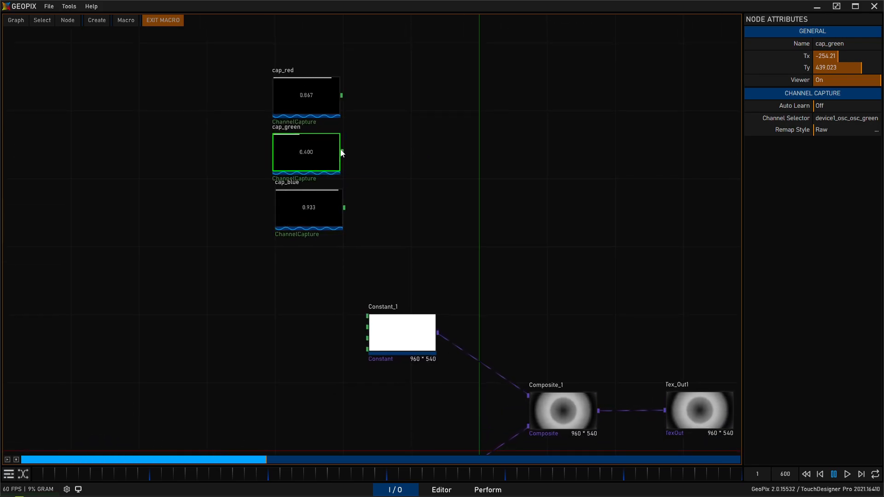
mouse_move(341, 150)
mouse_move(343, 207)
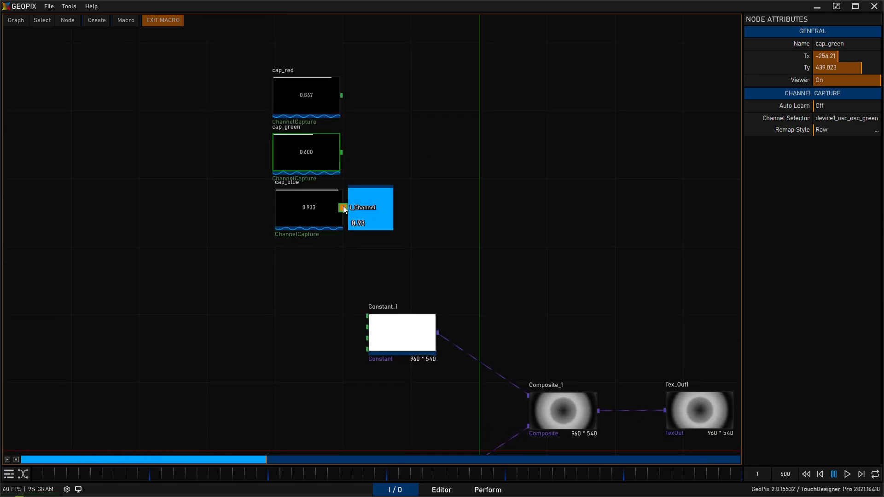
left_click_drag(343, 211, 334, 104)
left_click_drag(319, 153, 275, 280)
Connect cap_red, cap_green and cap_blue in order to the first three inputs of Constant_1.
scroll(351, 143, "up", 3)
left_click(352, 146)
left_click_drag(355, 117, 441, 182)
left_click_drag(354, 210, 440, 200)
left_click_drag(358, 301, 440, 218)
left_click_drag(496, 317, 361, 288)
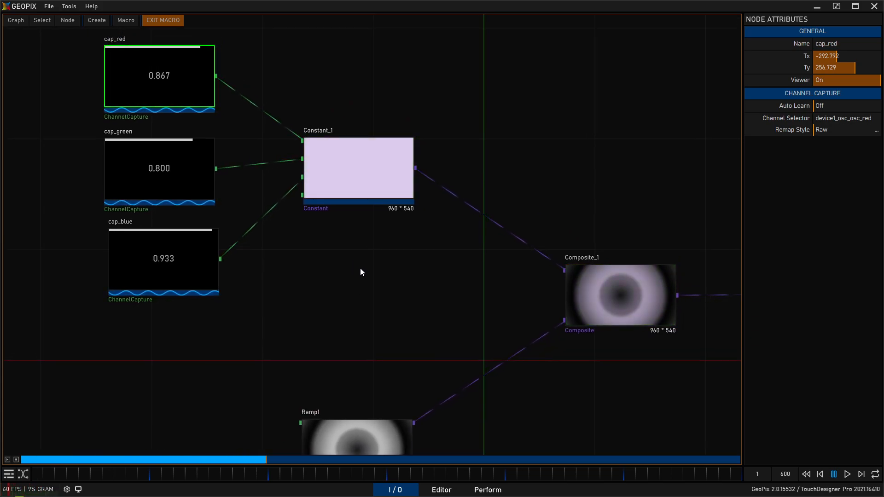
Follow the changing colour through Constant_1, Composite_1 and Tex_Out1, and view the fixture in Perform mode.
left_click(166, 174)
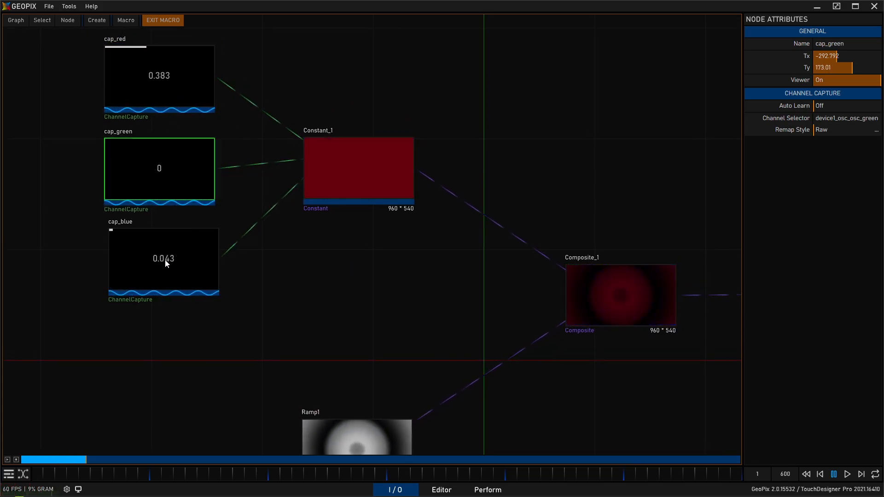
left_click(364, 176)
left_click_drag(460, 276, 394, 241)
left_click(548, 276)
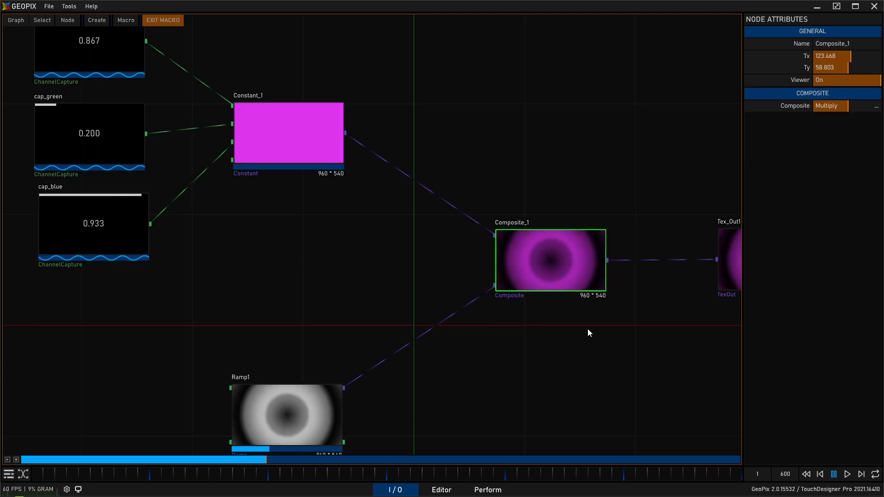
left_click_drag(584, 325, 413, 316)
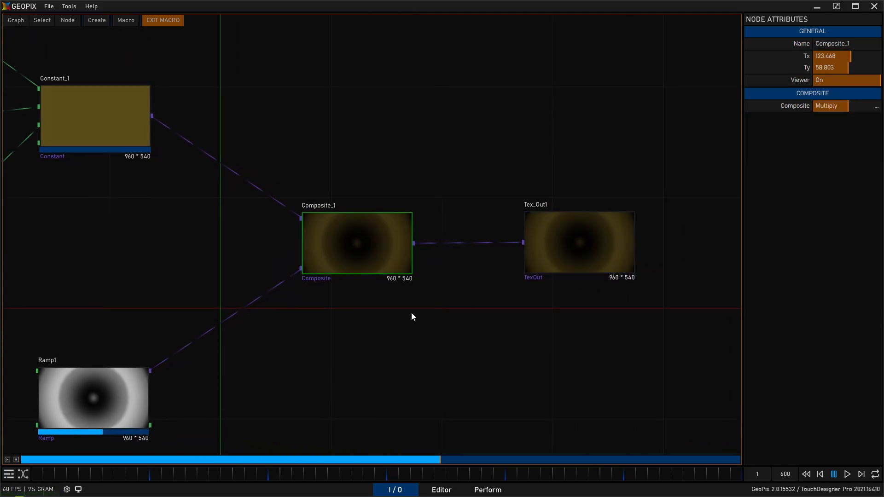
left_click(487, 490)
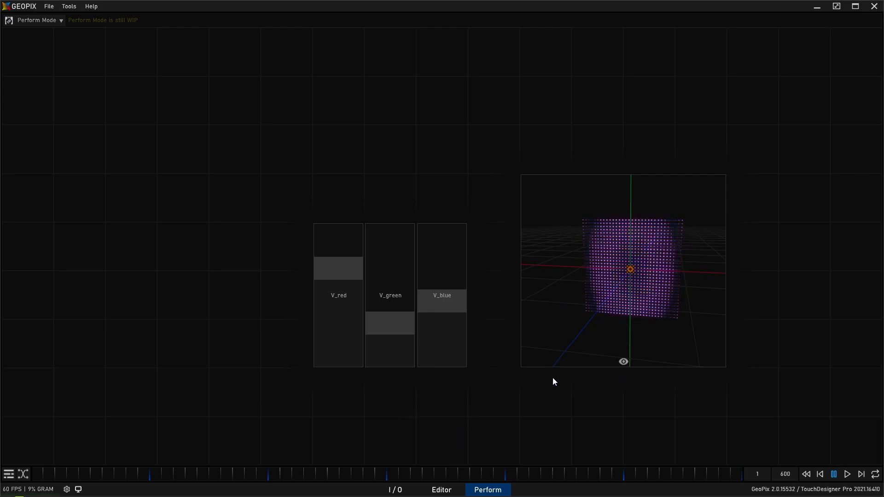
Return to the I/O graph and move the three capture nodes together farther away from Constant_1.
left_click(408, 491)
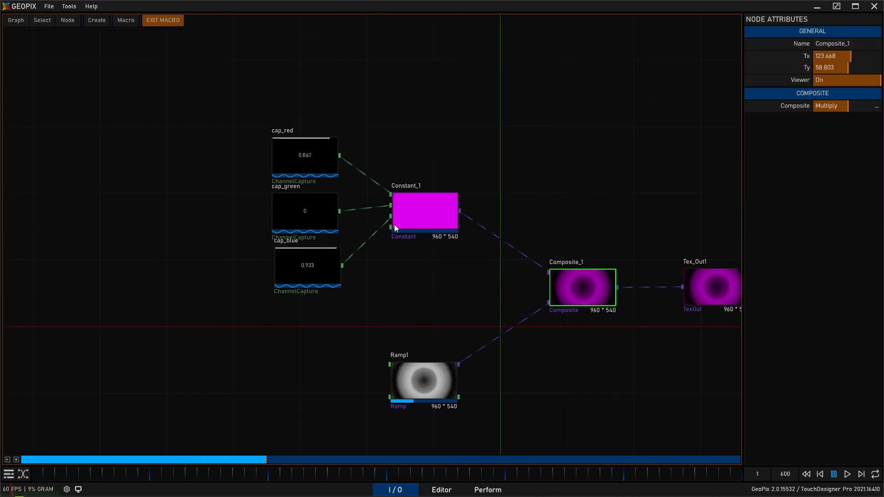
left_click_drag(434, 258, 330, 229)
left_click_drag(290, 159, 73, 160)
left_click(346, 133)
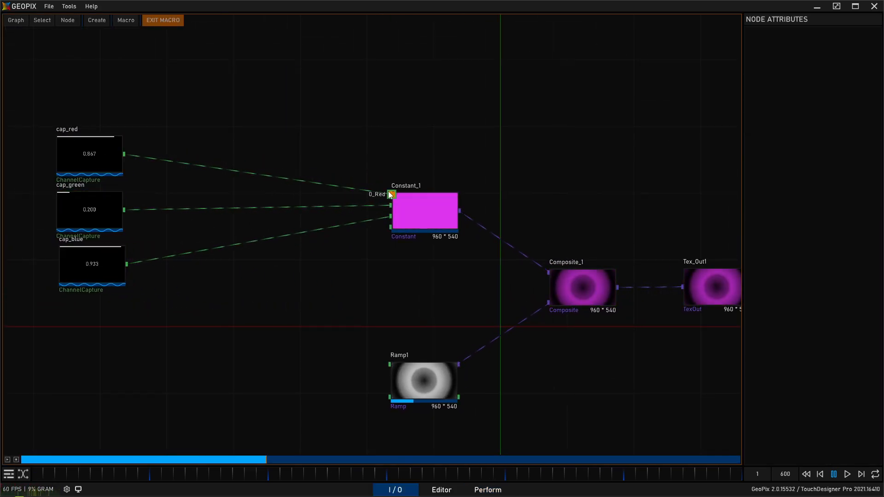
Disconnect cap_red, cap_green and cap_blue from the first three inputs of Constant_1.
left_click(390, 194)
left_click(390, 206)
left_click(390, 217)
Turn off the viewers of cap_red, cap_green and cap_blue together.
left_click_drag(32, 98, 138, 300)
left_click_drag(178, 202, 231, 188)
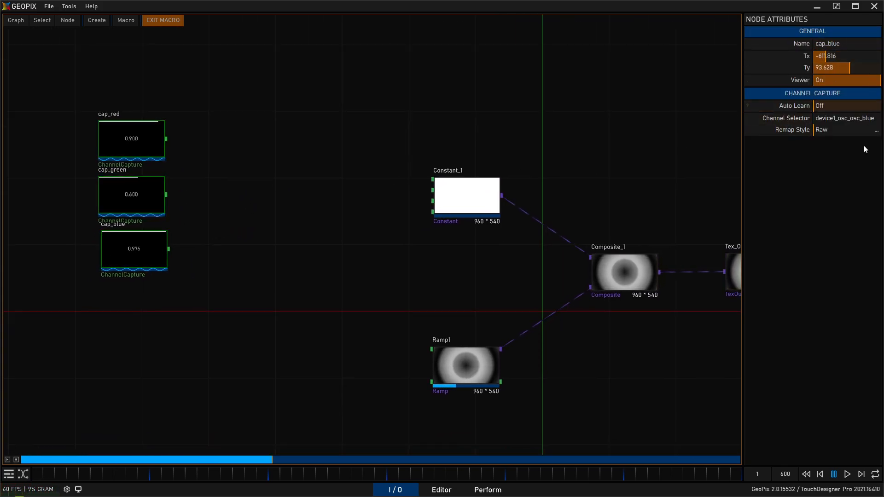
left_click_drag(255, 159, 276, 154)
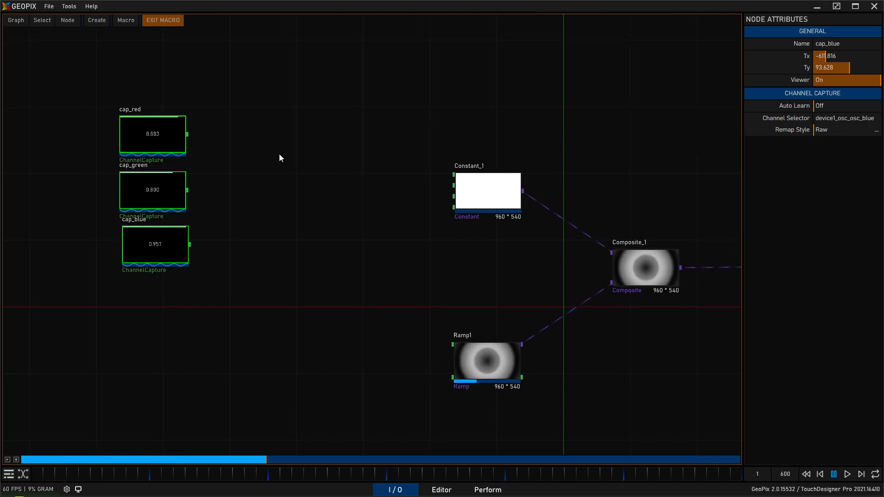
left_click(830, 79)
left_click(301, 138)
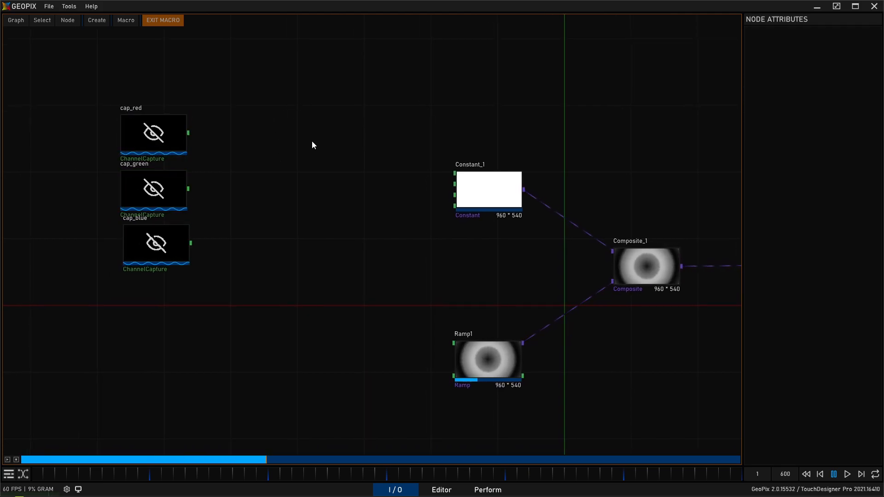
Create a WidgetCapture channel node between the capture nodes and Constant_1.
key("Tab")
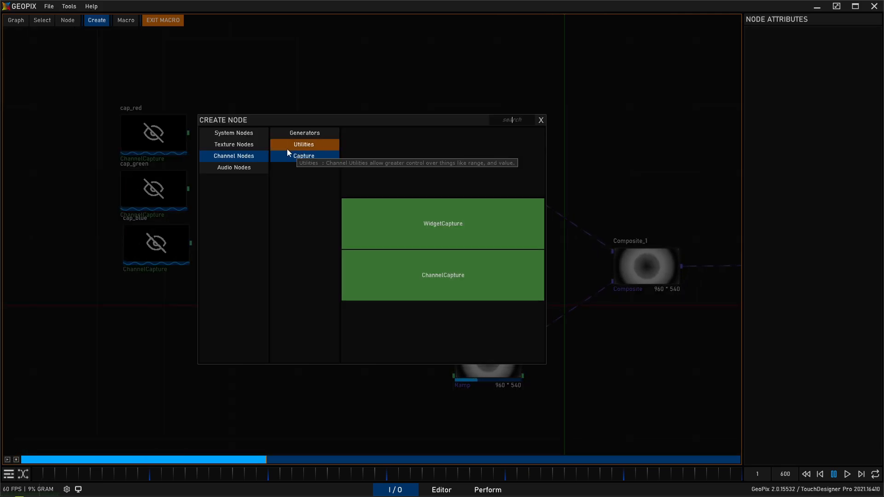
left_click(405, 235)
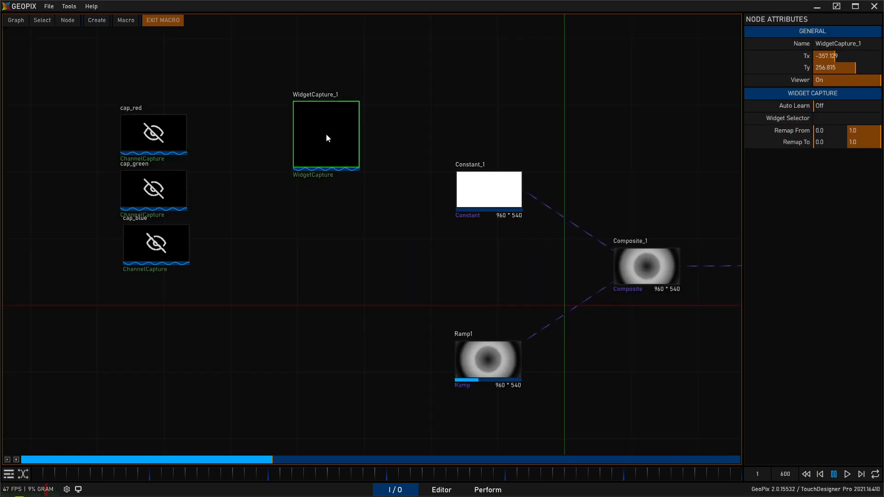
left_click(326, 134)
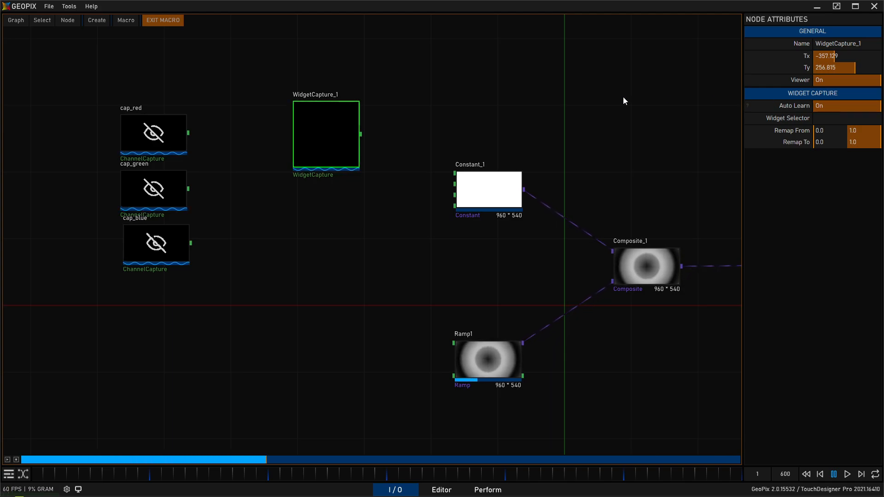
Use Auto Learn to bind the new WidgetCapture node to the V_red slider in Perform mode, and return to the graph.
left_click(487, 490)
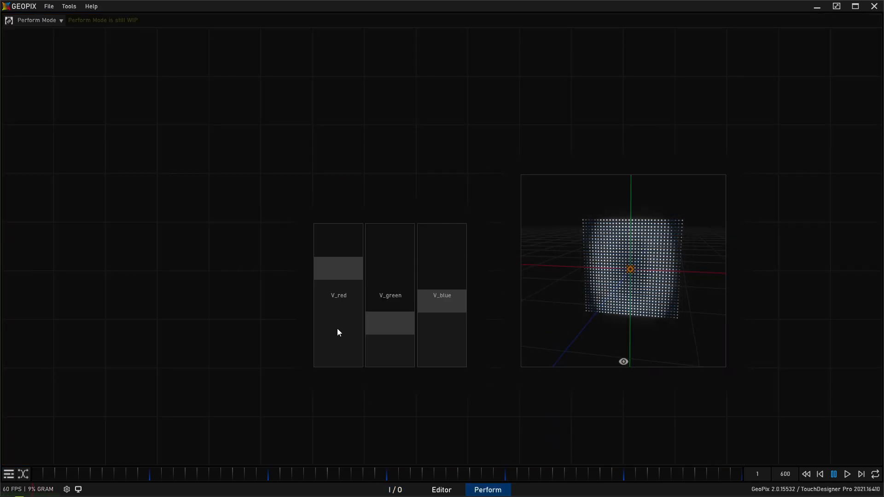
left_click_drag(343, 269, 337, 244)
left_click(396, 489)
scroll(330, 139, "up", 5)
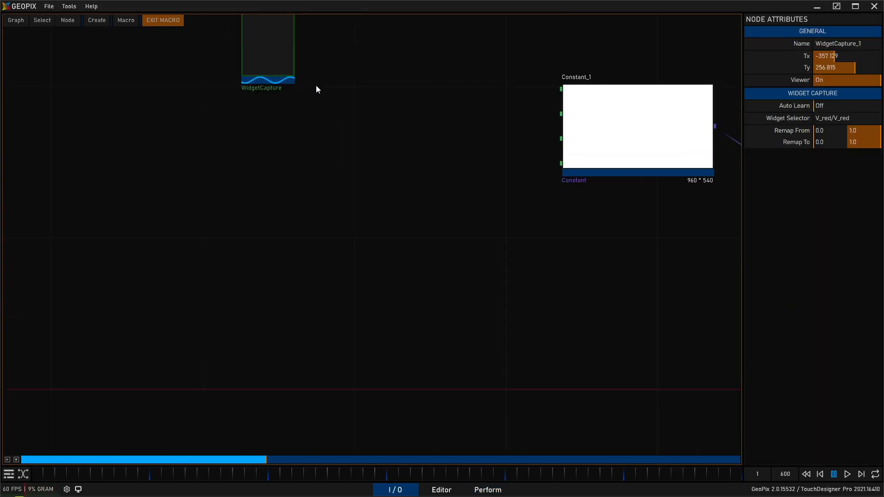
left_click_drag(355, 112, 491, 366)
scroll(454, 214, "down", 3)
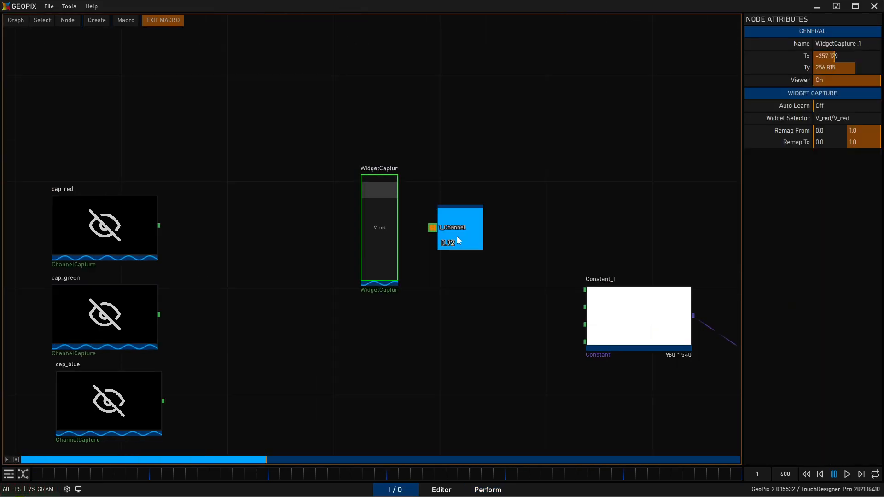
Compare the V_red slider inside the WidgetCapture node with its Perform counterpart by moving it in both places.
left_click_drag(446, 234, 416, 168)
mouse_move(348, 125)
left_mouse_down()
mouse_move(344, 174)
mouse_move(336, 151)
mouse_move(339, 131)
mouse_move(347, 188)
mouse_move(348, 135)
left_mouse_up()
left_click_drag(496, 176, 468, 150)
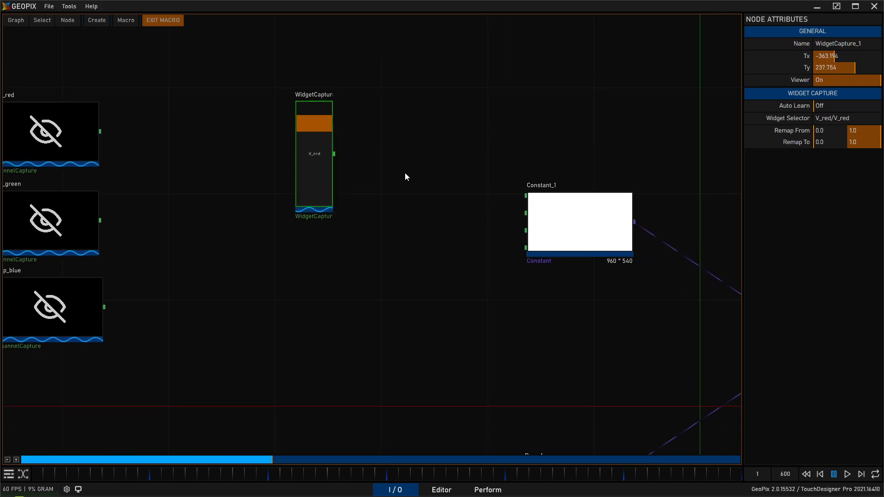
left_click(491, 489)
mouse_move(347, 259)
left_mouse_down()
mouse_move(346, 293)
mouse_move(344, 250)
left_mouse_up()
left_click(401, 489)
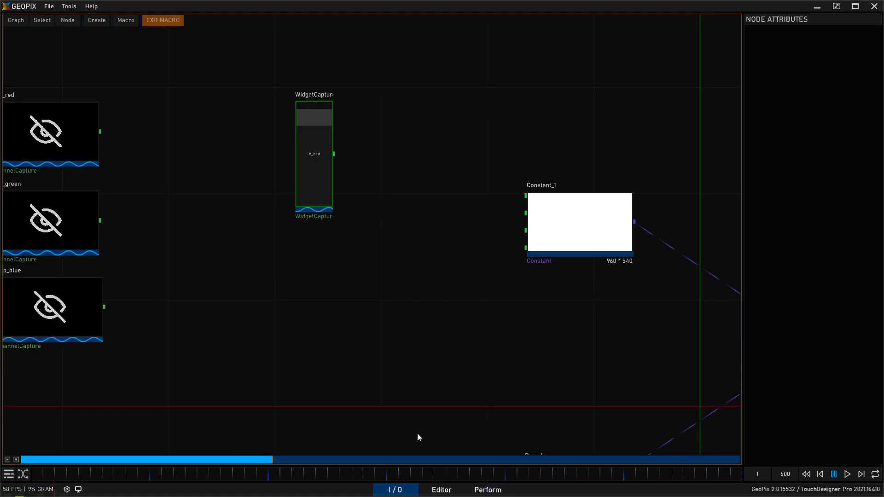
Connect the V_red WidgetCapture to the first input of Constant_1 and duplicate the node below it.
left_click_drag(527, 197, 320, 98)
key("ctrl+d")
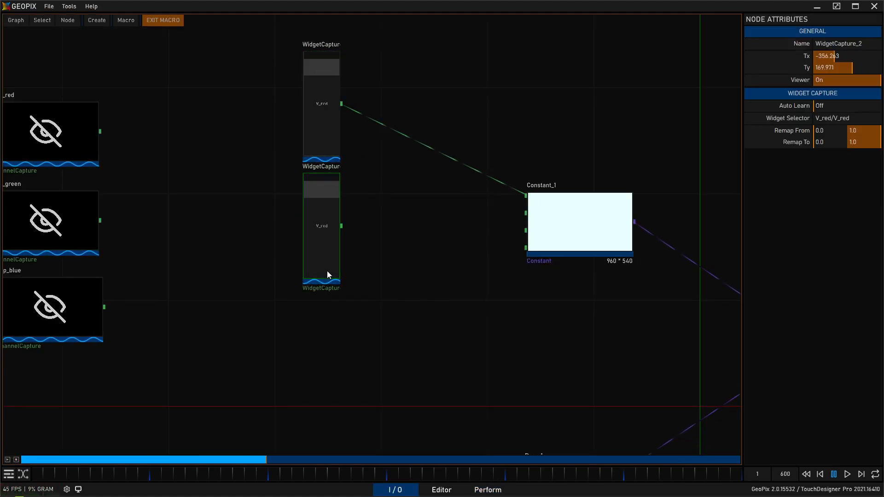
Turn on Auto Learn for the duplicated WidgetCapture and bind it to the V_green slider in Perform mode.
left_click(851, 120)
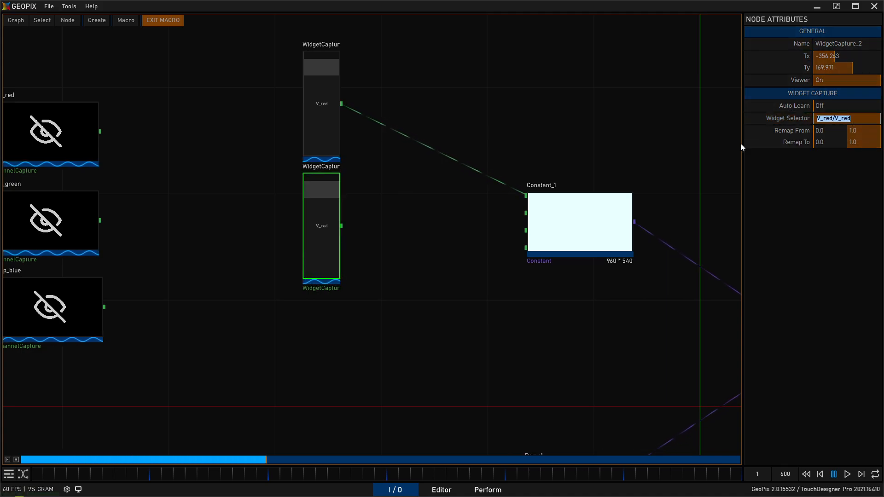
left_click(848, 105)
left_click(489, 490)
left_click(392, 319)
left_click(437, 490)
left_click(338, 266)
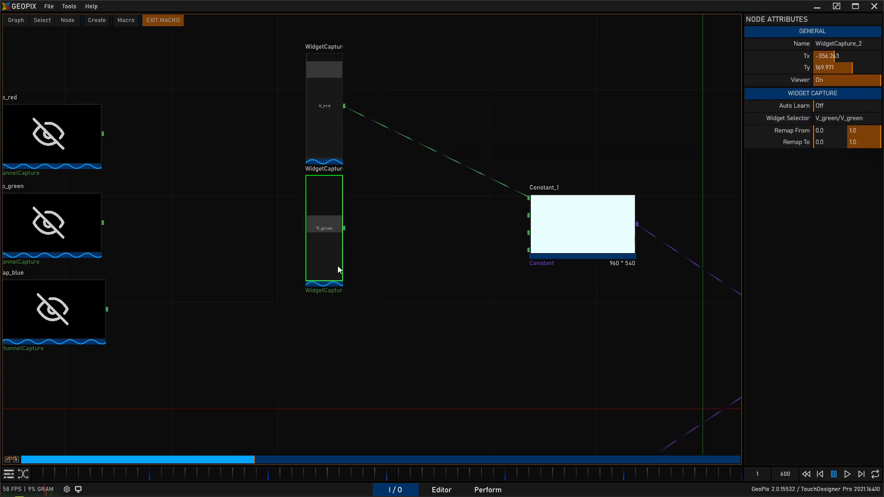
Duplicate the V_green WidgetCapture and use Auto Learn to bind the copy to the V_blue slider.
key("ctrl+c")
key("ctrl+v")
left_click(814, 108)
left_click(488, 490)
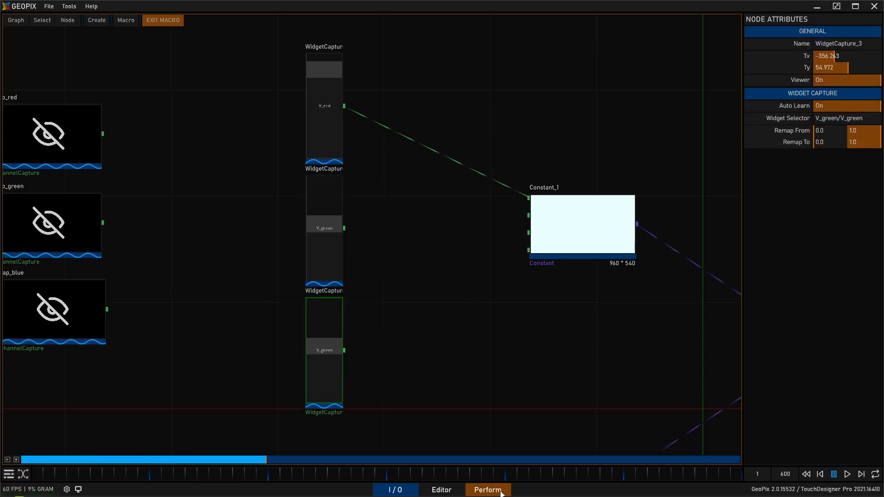
left_click(452, 308)
left_click(407, 490)
Connect the V_green and V_blue WidgetCapture nodes to the second and third inputs of Constant_1.
left_click(335, 243)
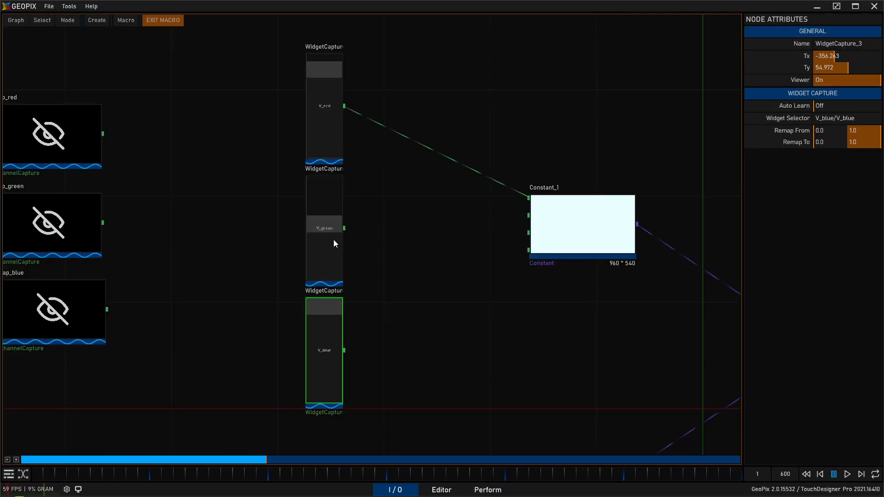
left_click_drag(344, 229, 528, 215)
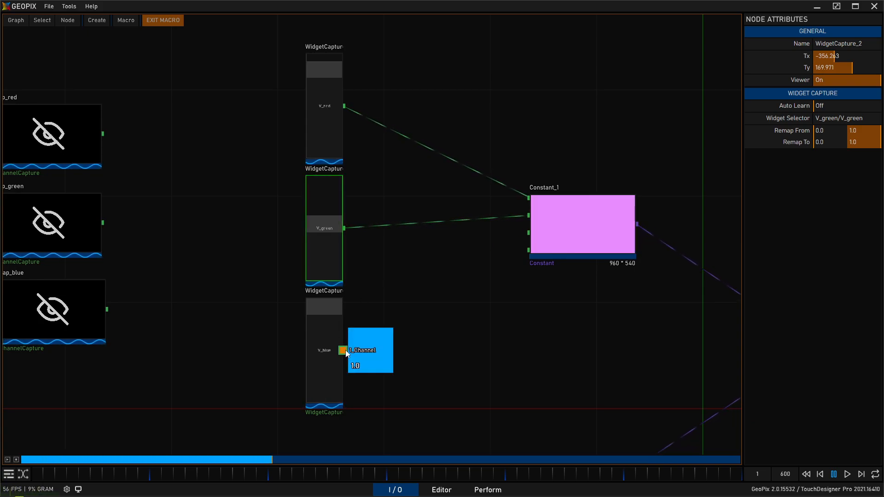
left_click_drag(345, 350, 525, 234)
Space the three WidgetCapture nodes apart in an even vertical column.
left_click_drag(341, 266, 340, 274)
left_click_drag(335, 158, 337, 153)
left_click_drag(323, 221, 323, 213)
left_click_drag(324, 339, 322, 339)
left_click_drag(324, 258, 322, 267)
left_click_drag(324, 158, 326, 149)
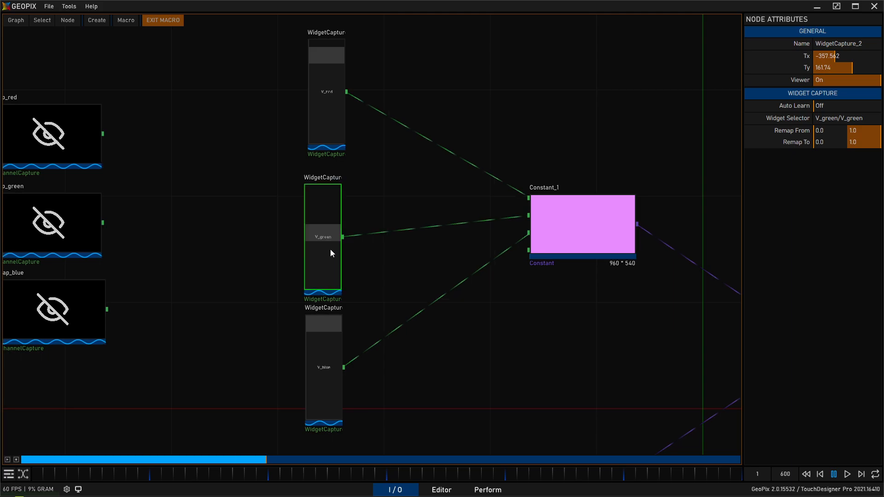
left_click_drag(330, 250, 331, 242)
left_click_drag(326, 346, 328, 346)
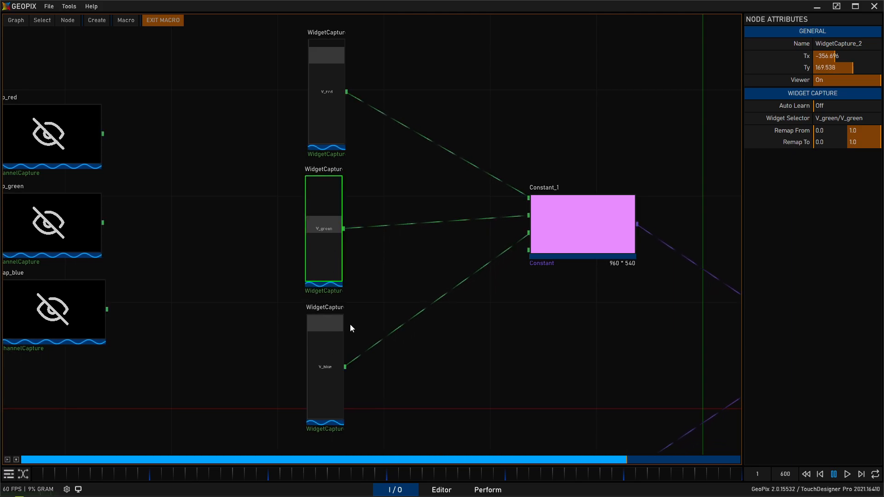
Test the V_red, V_green and V_blue sliders in Perform mode while watching the fixture's colour mix.
left_click(488, 489)
mouse_move(343, 238)
left_mouse_down()
mouse_move(346, 266)
mouse_move(349, 227)
left_mouse_up()
left_click_drag(386, 288, 385, 354)
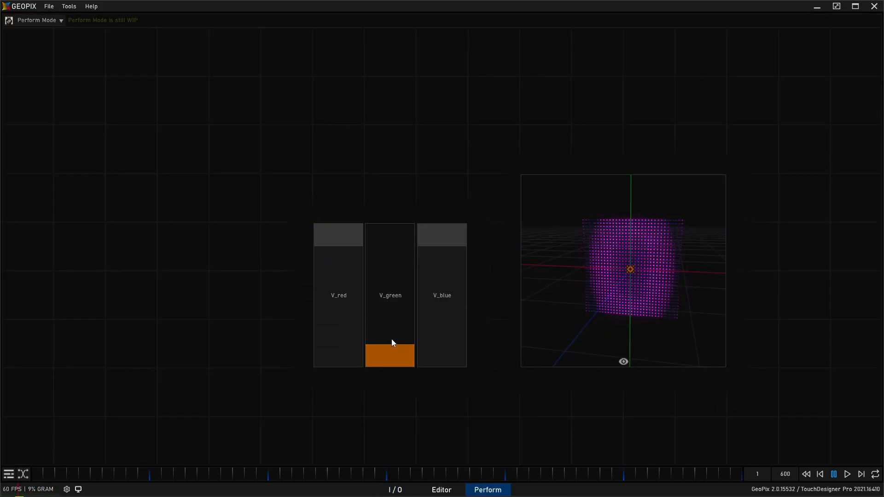
left_click_drag(435, 237, 420, 405)
left_click_drag(392, 365, 385, 228)
left_click_drag(345, 236, 348, 373)
left_click_drag(439, 357, 441, 223)
mouse_move(393, 236)
left_mouse_down()
mouse_move(402, 370)
mouse_move(396, 222)
left_mouse_up()
left_click_drag(440, 235, 443, 361)
left_click_drag(349, 360, 348, 232)
left_click_drag(390, 236, 390, 361)
left_click_drag(441, 360, 441, 275)
left_click_drag(392, 330, 391, 316)
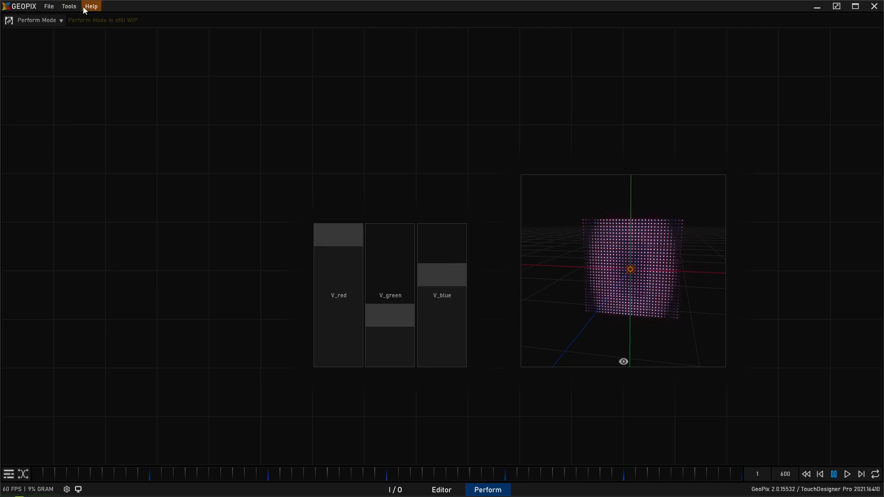
Open the UI Mapper and place its window below the Perform widgets so they stay uncovered.
left_click(70, 7)
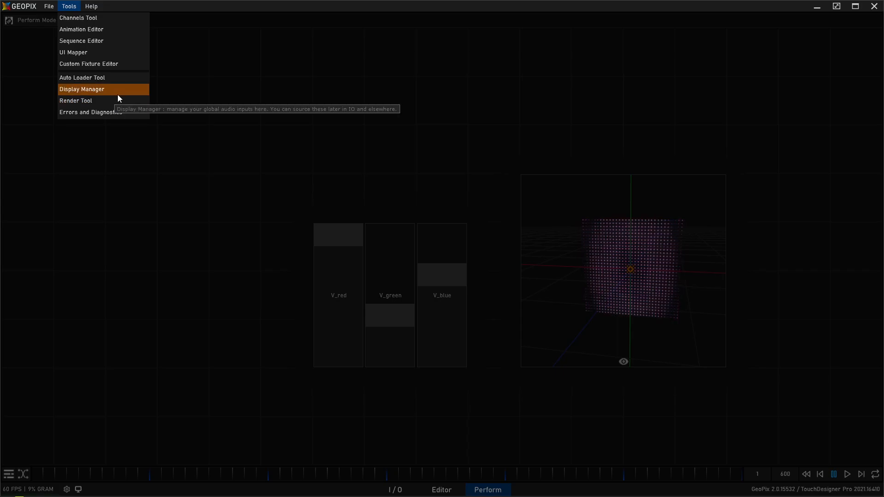
left_click(95, 53)
left_click_drag(142, 61, 304, 67)
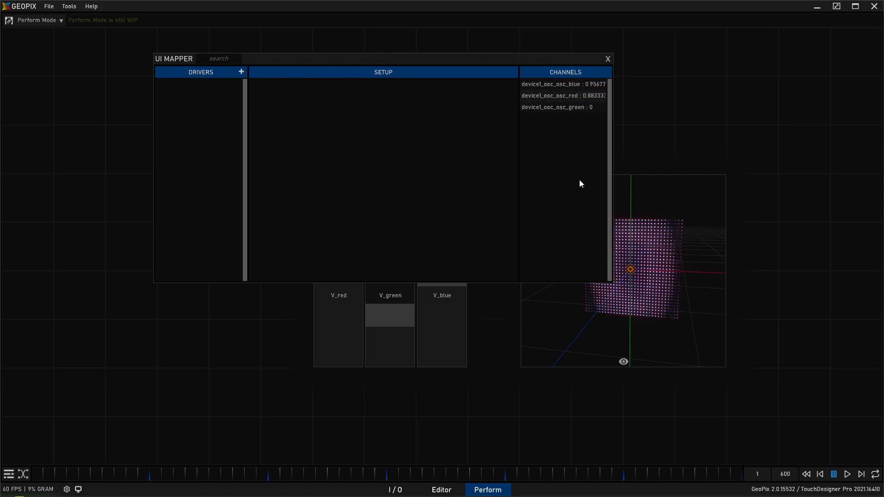
left_click_drag(526, 62, 755, 77)
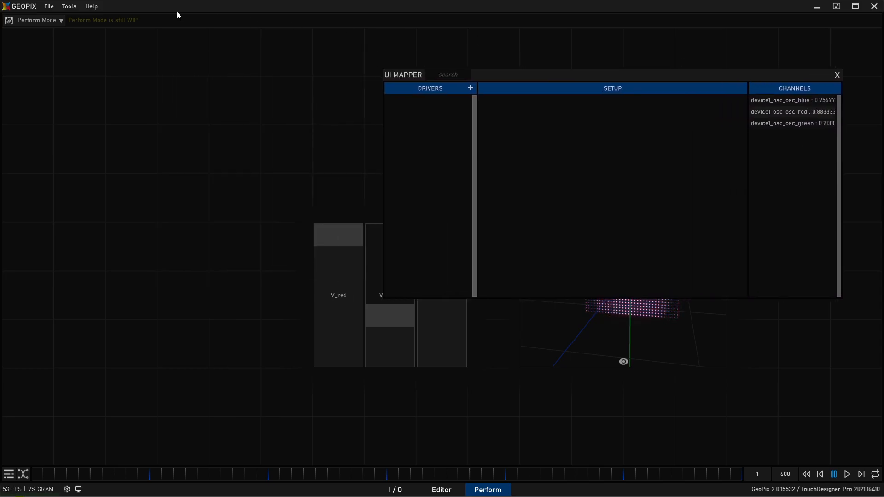
left_click_drag(502, 76, 510, 76)
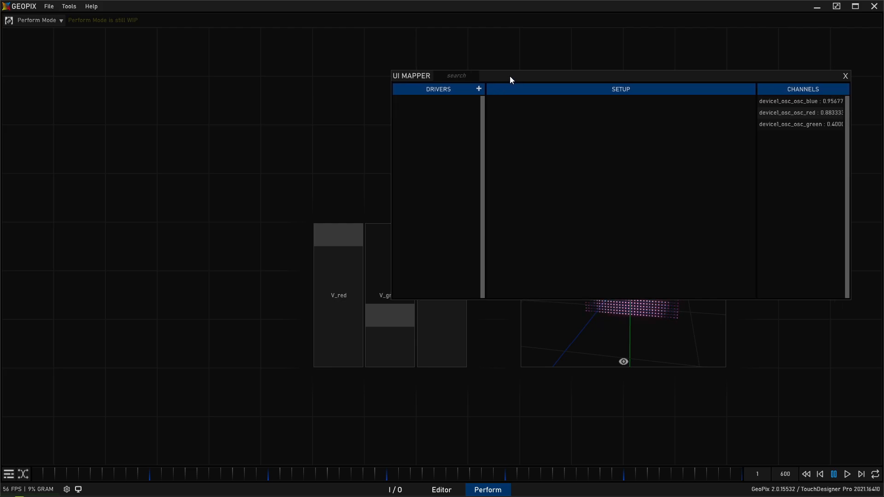
left_click_drag(689, 78, 663, 95)
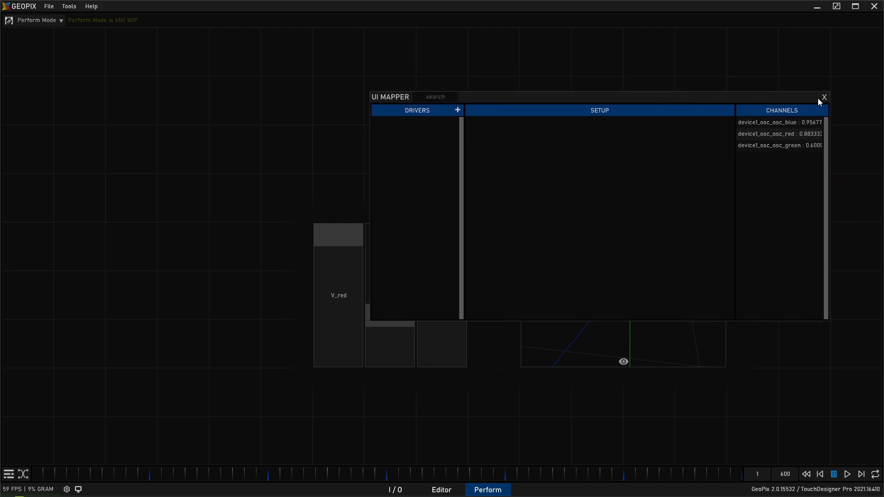
left_click_drag(764, 97, 432, 403)
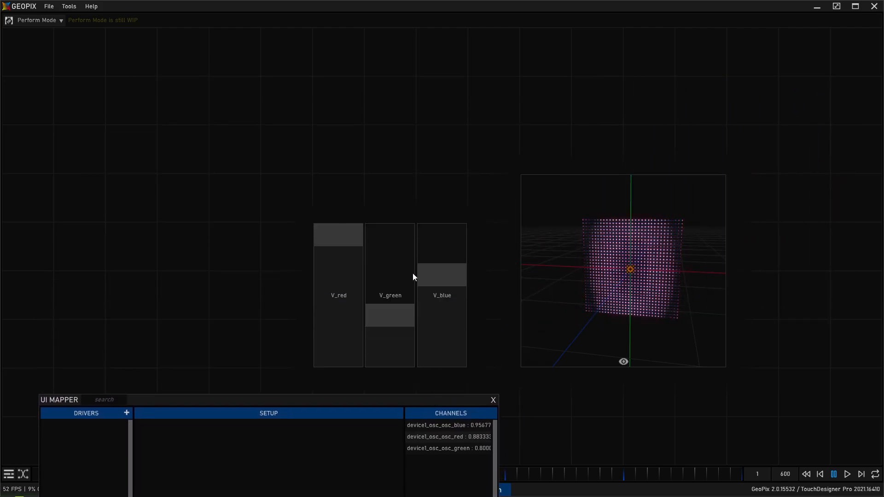
Add an exact-value driver for the V_red slider and reposition the UI Mapper so its whole driver setup shows.
right_click(345, 241)
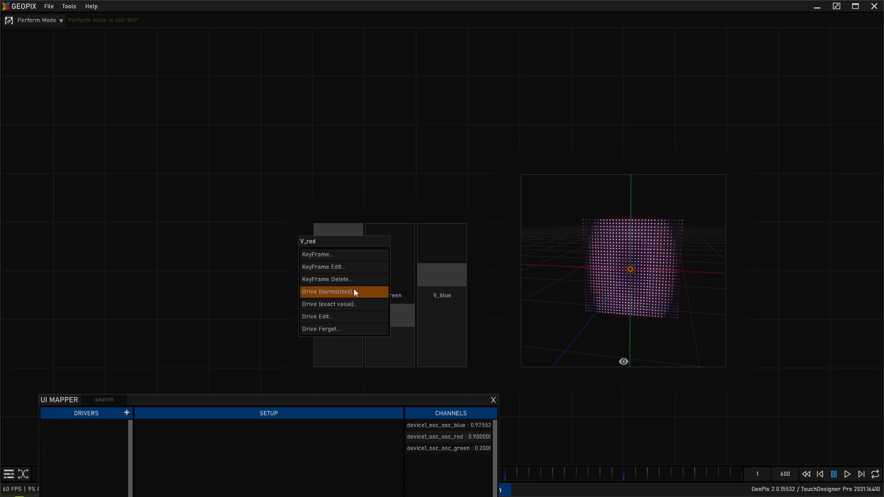
left_click(348, 302)
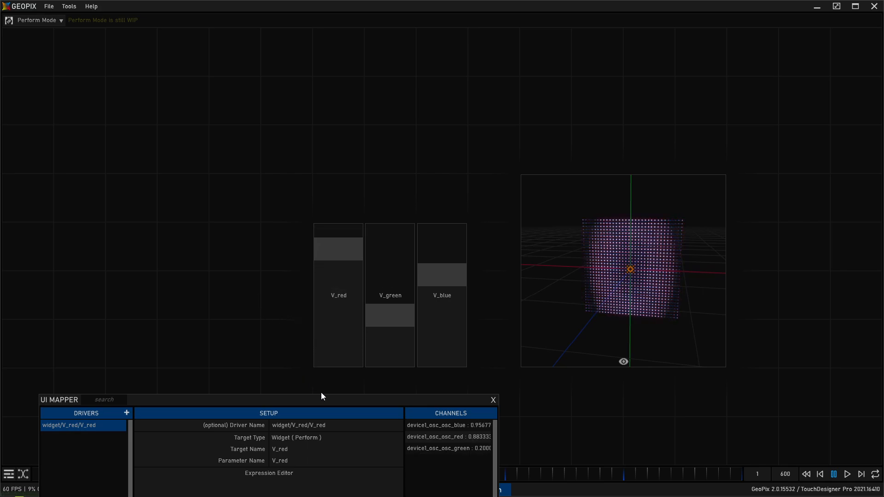
left_click_drag(330, 401, 702, 50)
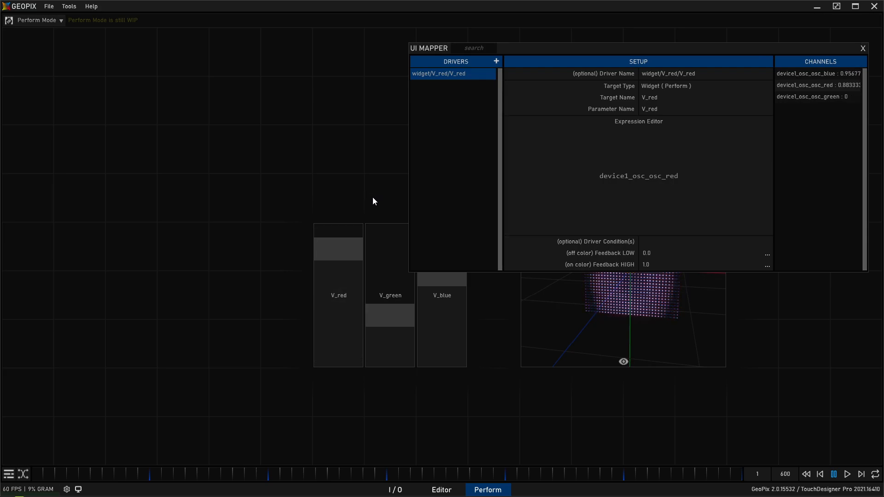
Add exact-value drivers for the V_green and V_blue sliders.
right_click(395, 315)
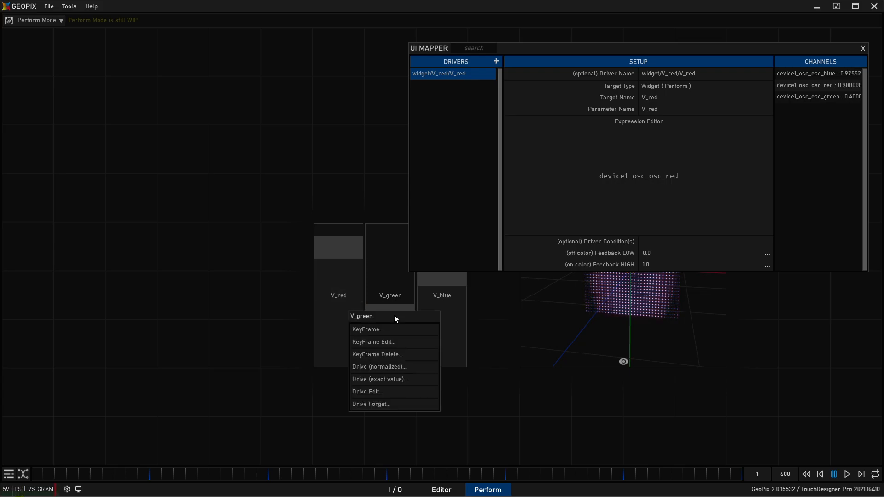
left_click(394, 378)
right_click(445, 292)
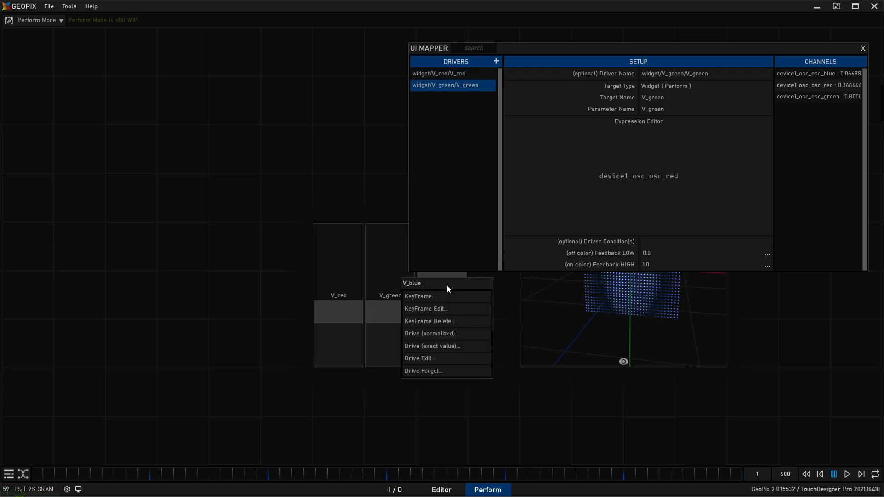
left_click(447, 344)
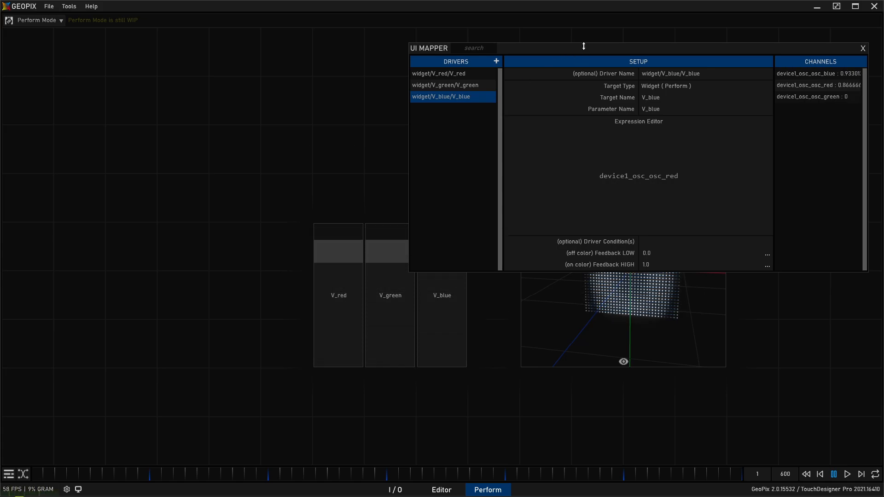
Move the UI Mapper aside and compare the expressions of the V_red, V_green and V_blue drivers.
left_click_drag(589, 48, 612, 43)
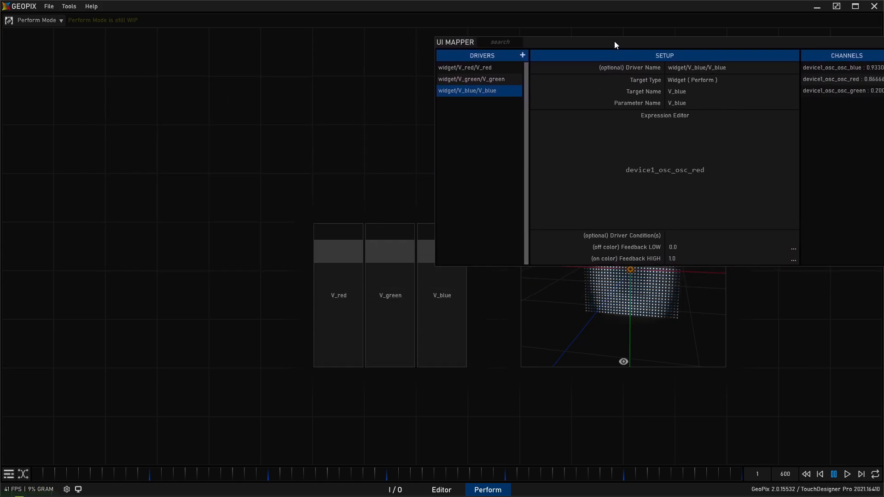
left_click(465, 69)
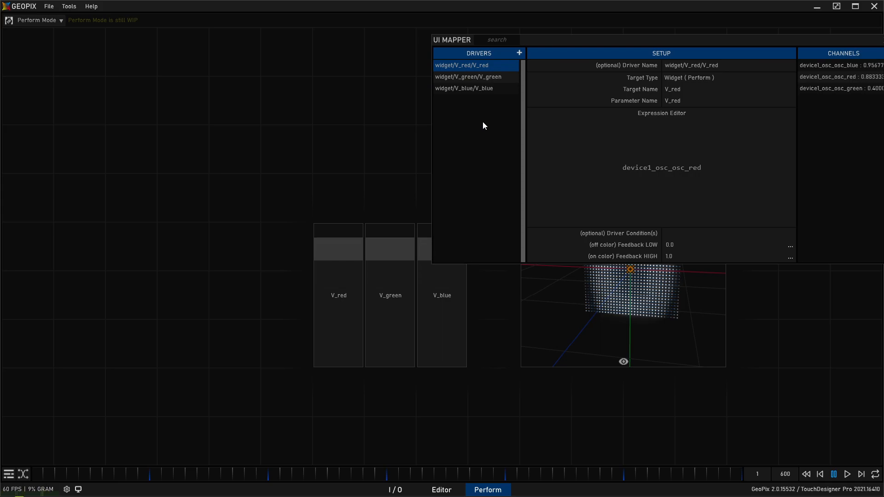
left_click(466, 77)
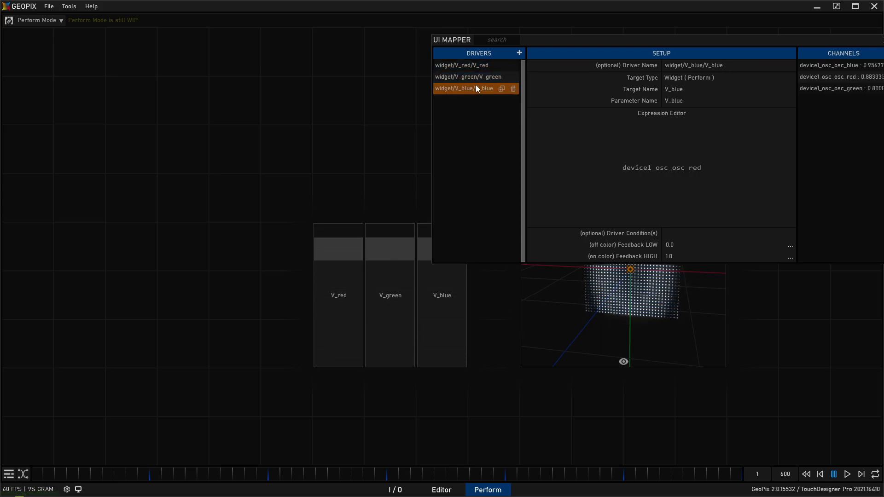
left_click(473, 88)
left_click_drag(725, 167, 625, 174)
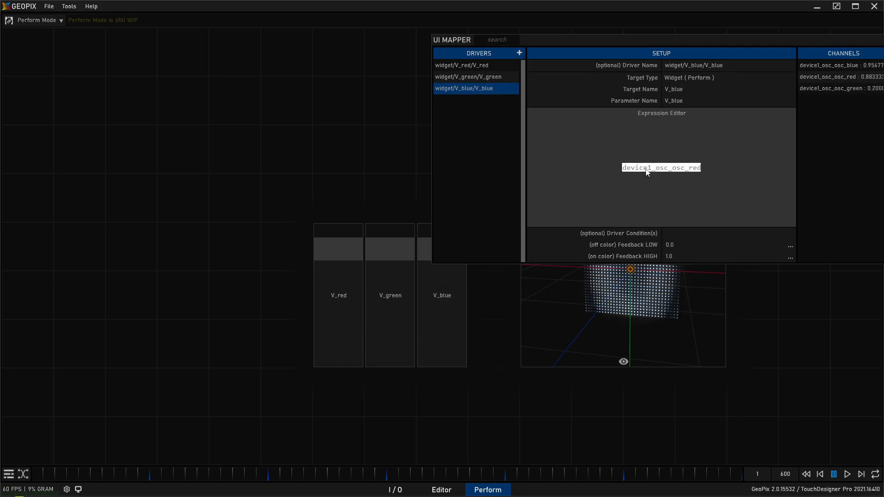
left_click(472, 78)
left_click(466, 68)
left_click_drag(722, 164, 572, 156)
Set the V_green driver's expression to device1_osc_osc_green.
left_click(477, 78)
left_click(709, 168)
key("BackSpace")
key("BackSpace")
key("BackSpace")
type("green")
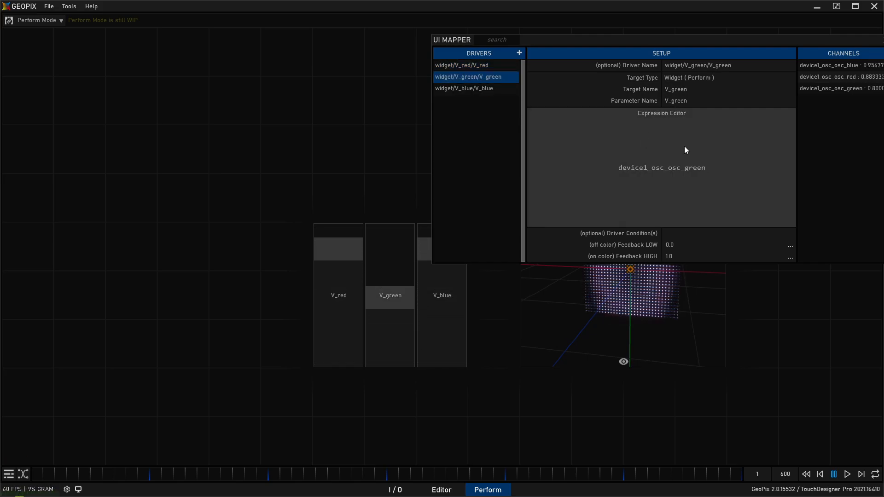
Set the V_blue driver's expression to device1_osc_osc_blue.
left_click(452, 88)
left_click(703, 166)
key("BackSpace")
key("BackSpace")
key("BackSpace")
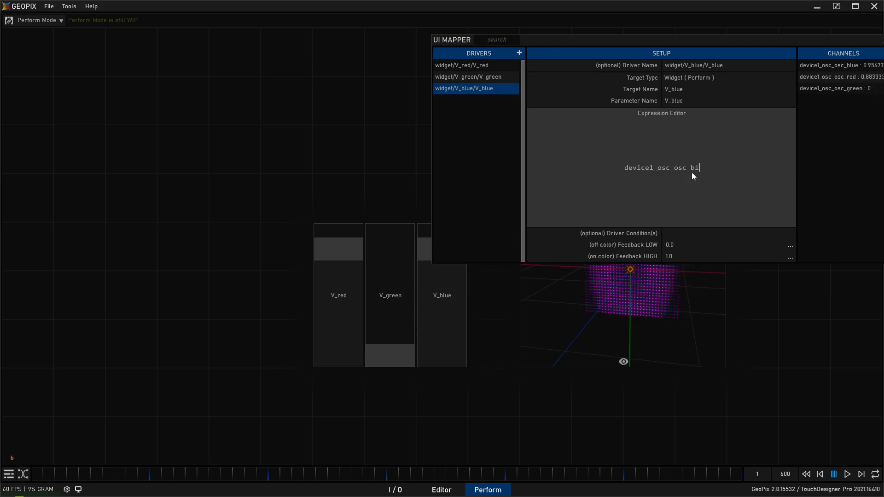
type("blue")
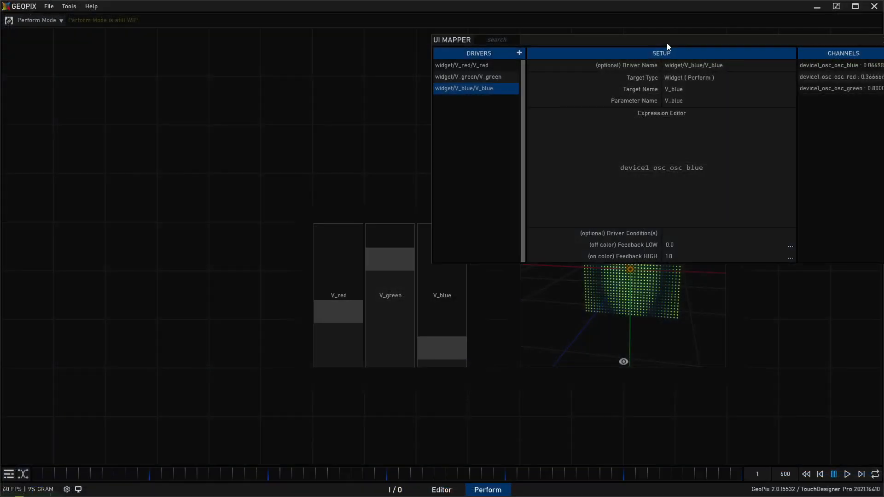
Close the UI Mapper and inspect the Constant_1 node fed by the widget captures in the I/O graph.
left_click_drag(667, 43, 631, 47)
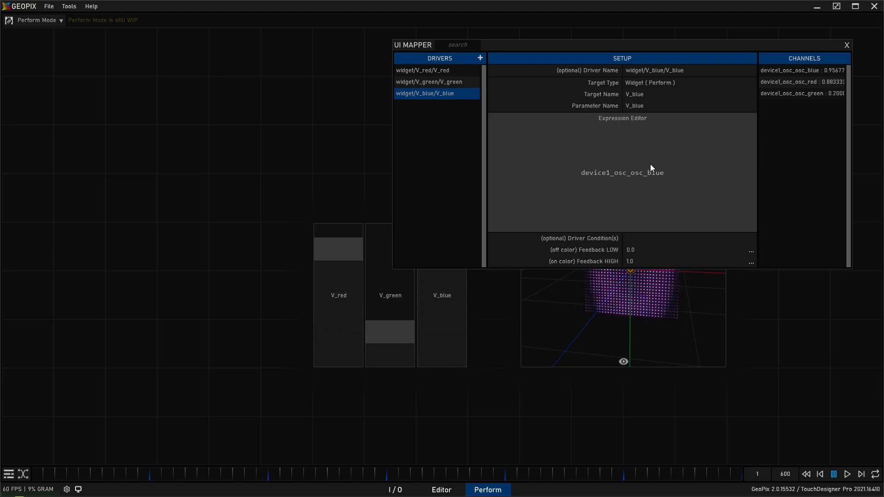
left_click(847, 46)
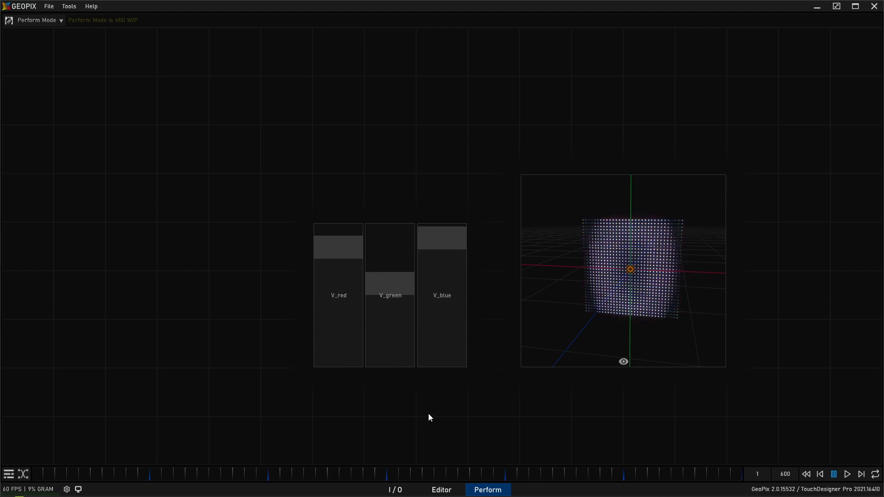
left_click(395, 491)
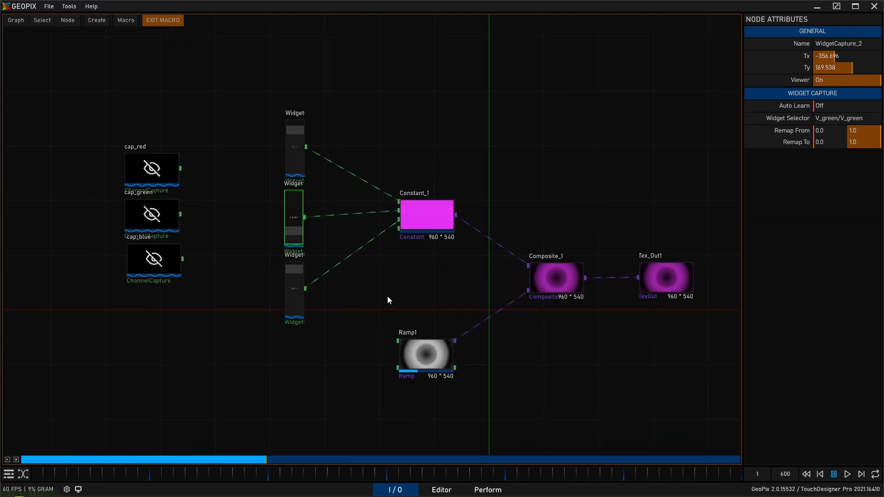
left_click(421, 222)
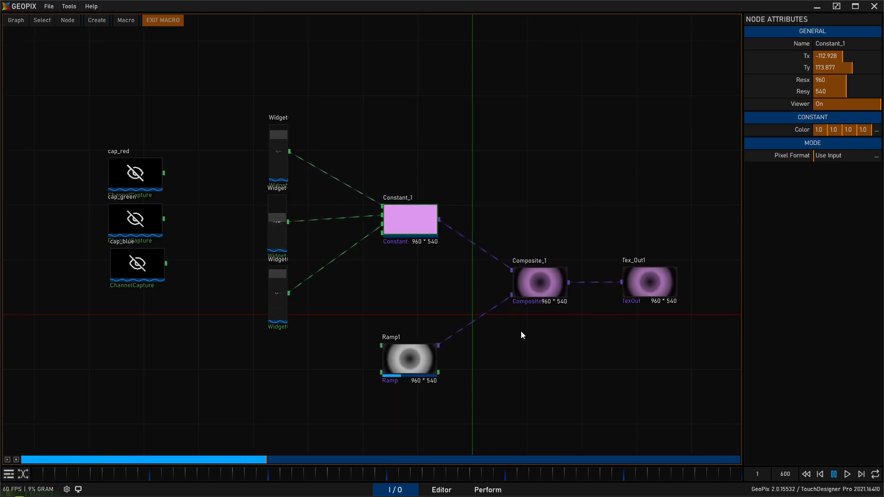